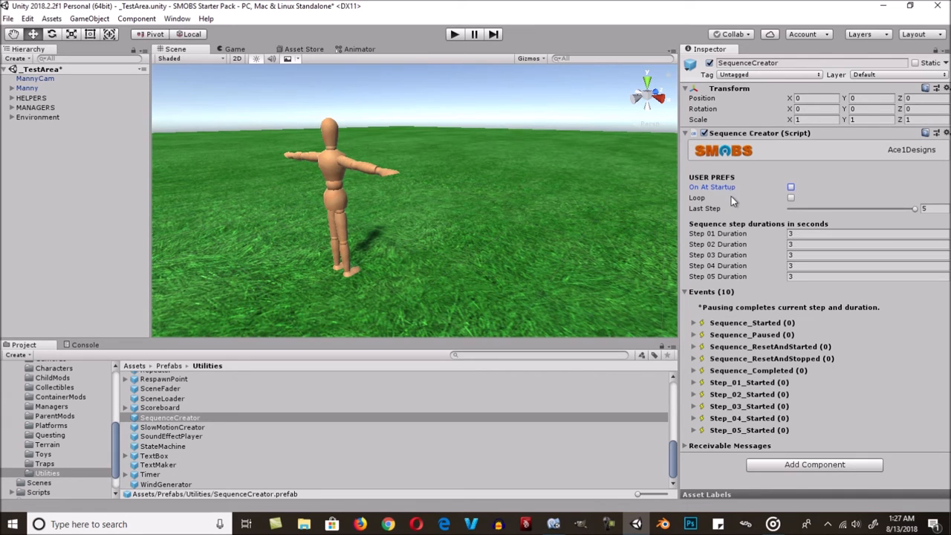
# Step: Review the SequenceCreator prefab's user preferences and its five step duration settings
pyautogui.click(729, 199)
pyautogui.click(736, 212)
pyautogui.click(754, 232)
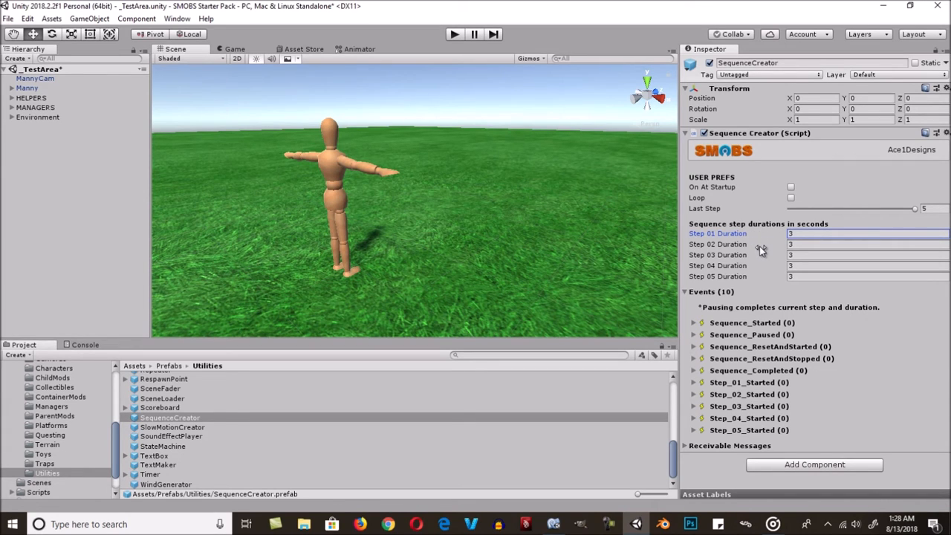
pyautogui.click(760, 246)
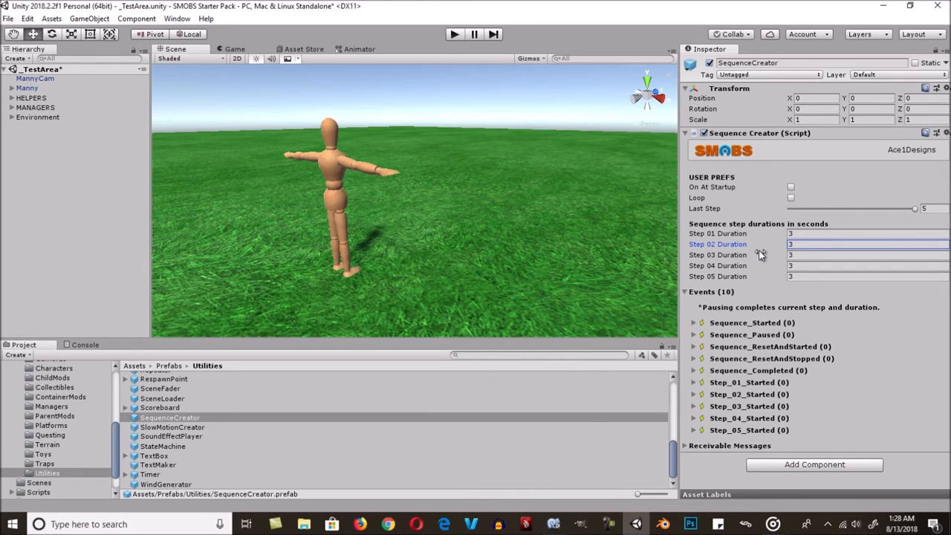
pyautogui.click(759, 257)
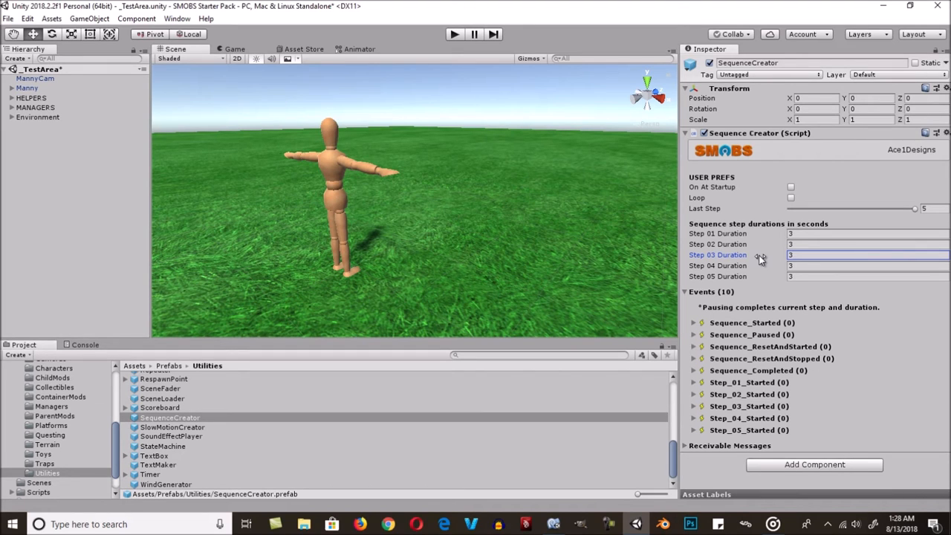
pyautogui.click(759, 266)
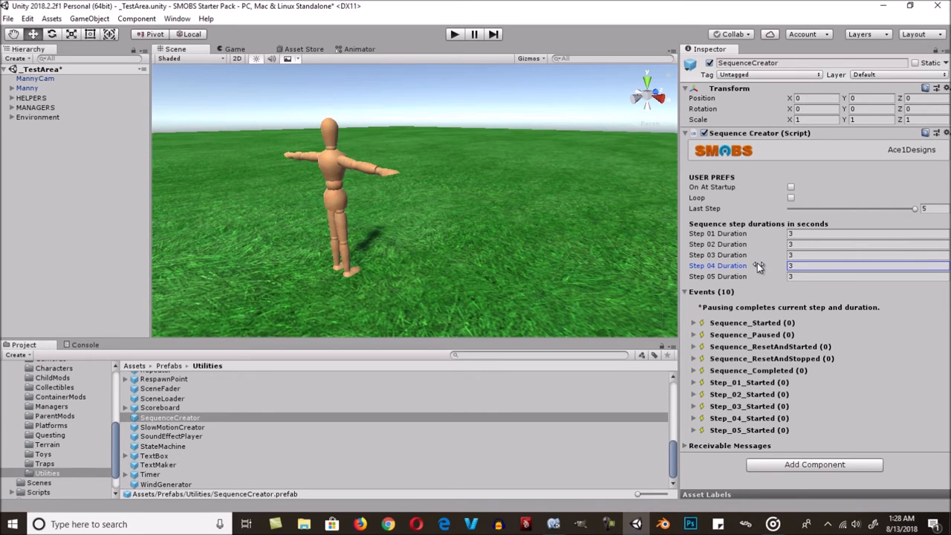
pyautogui.click(759, 276)
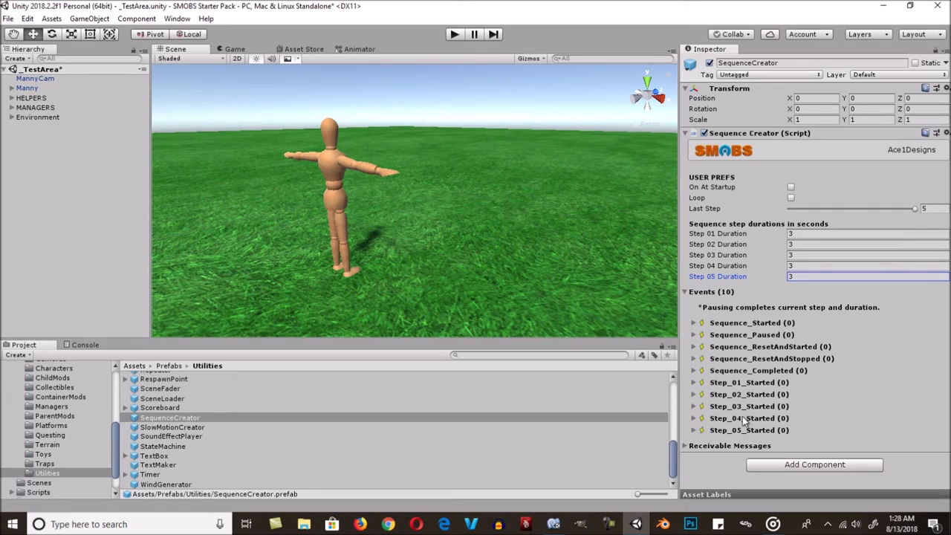
# Step: Inspect each sequence-level event of the SequenceCreator, from Sequence_Started through Sequence_Completed, collapsing each one again
pyautogui.click(736, 325)
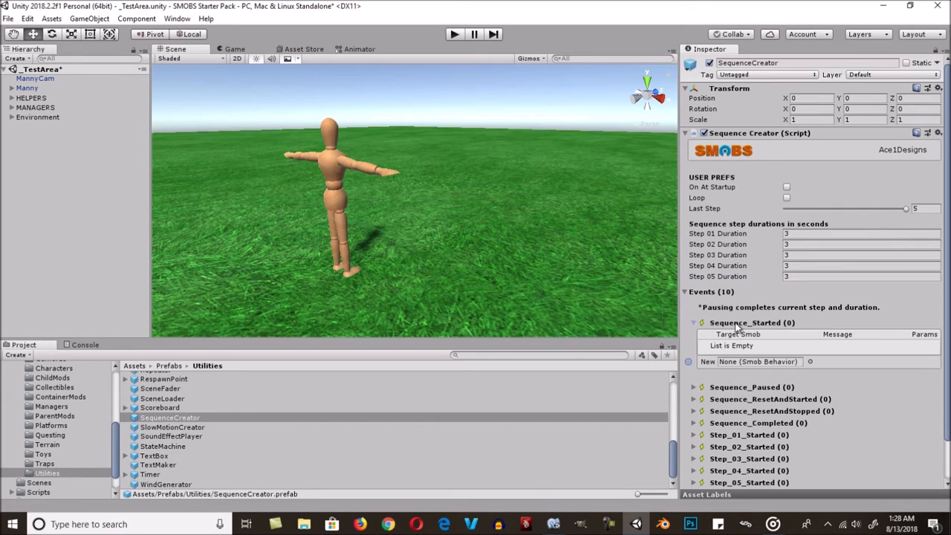
pyautogui.click(696, 323)
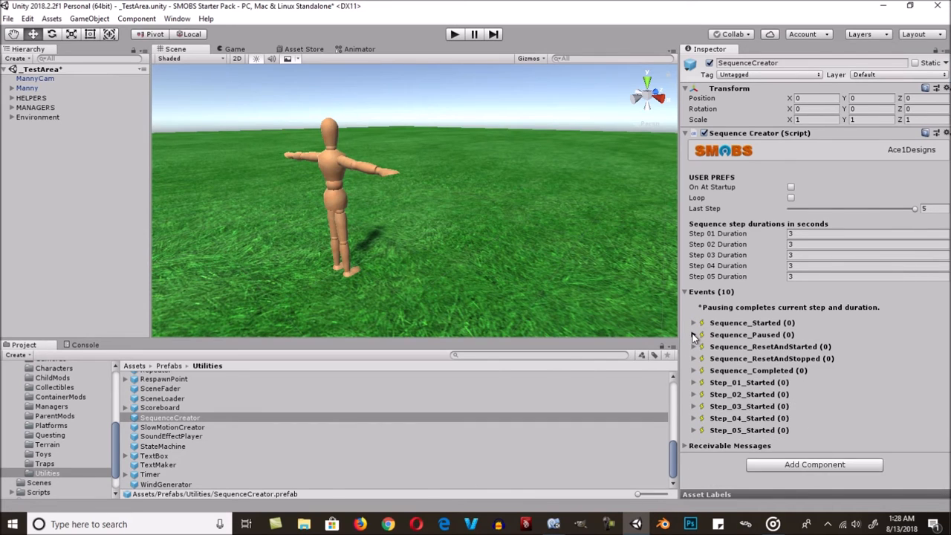
pyautogui.click(693, 335)
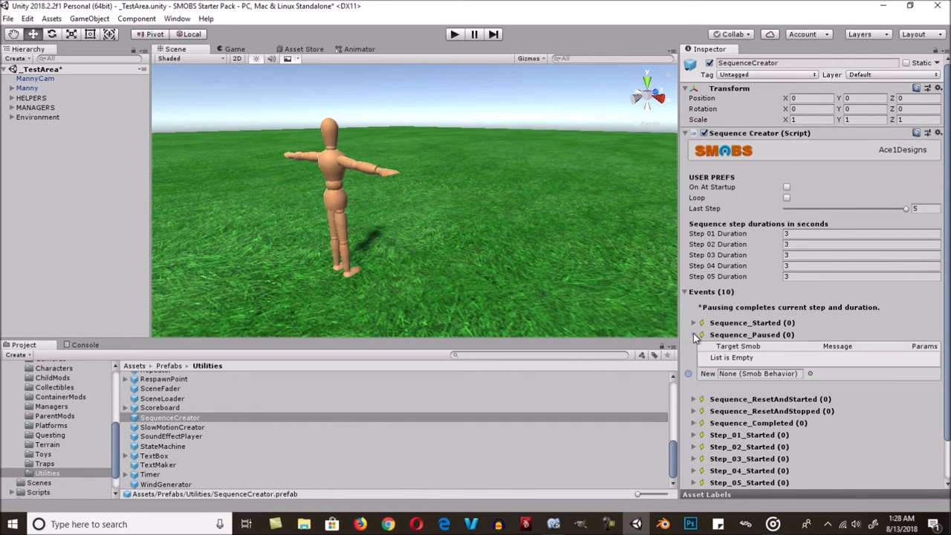
pyautogui.click(693, 334)
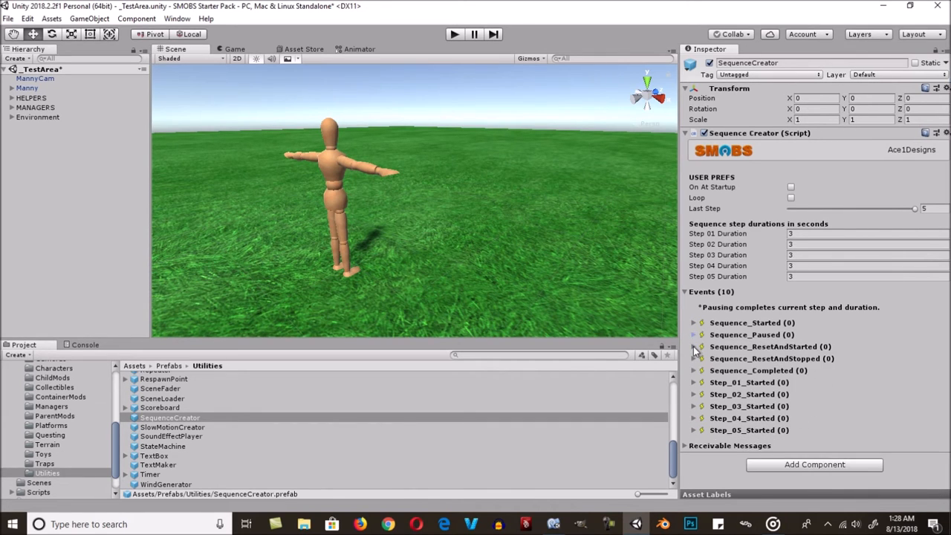
pyautogui.click(693, 346)
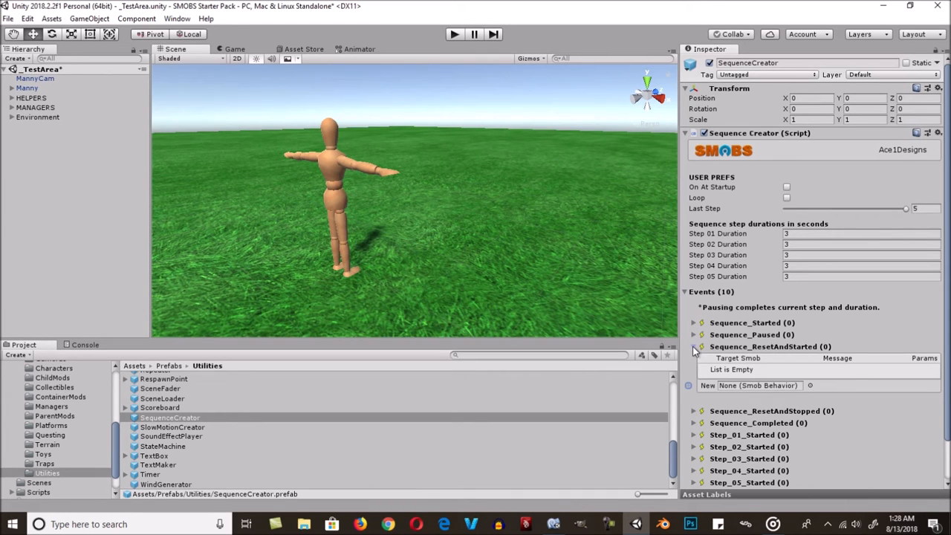
pyautogui.click(693, 346)
pyautogui.click(693, 358)
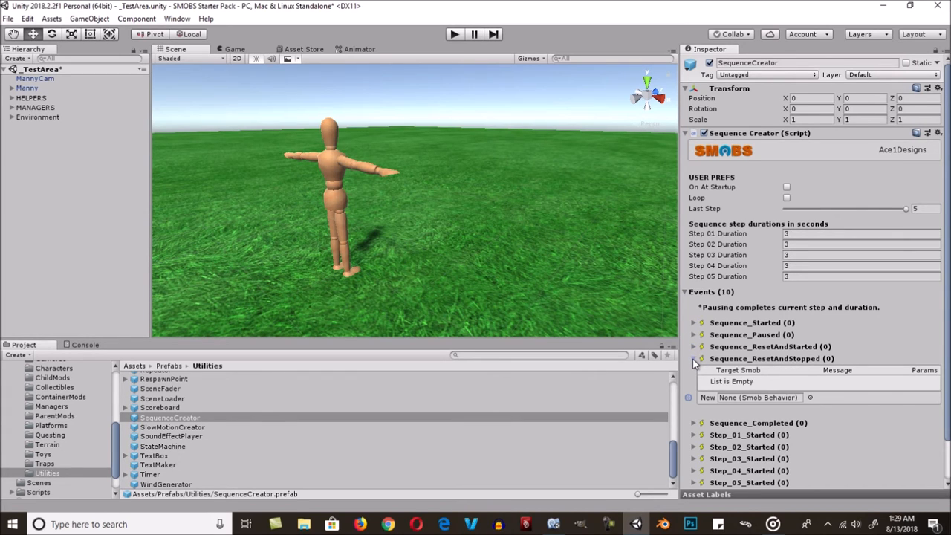
pyautogui.click(692, 359)
pyautogui.click(694, 371)
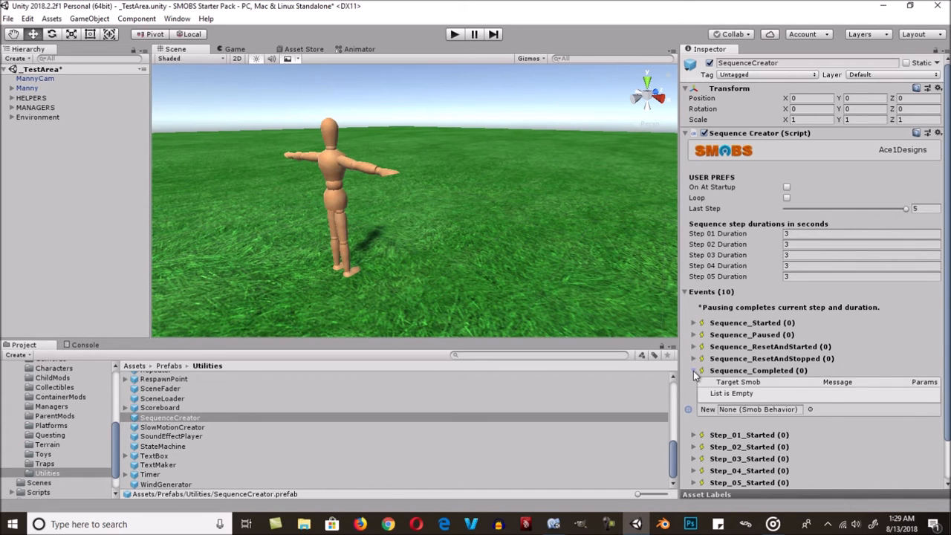
pyautogui.click(693, 370)
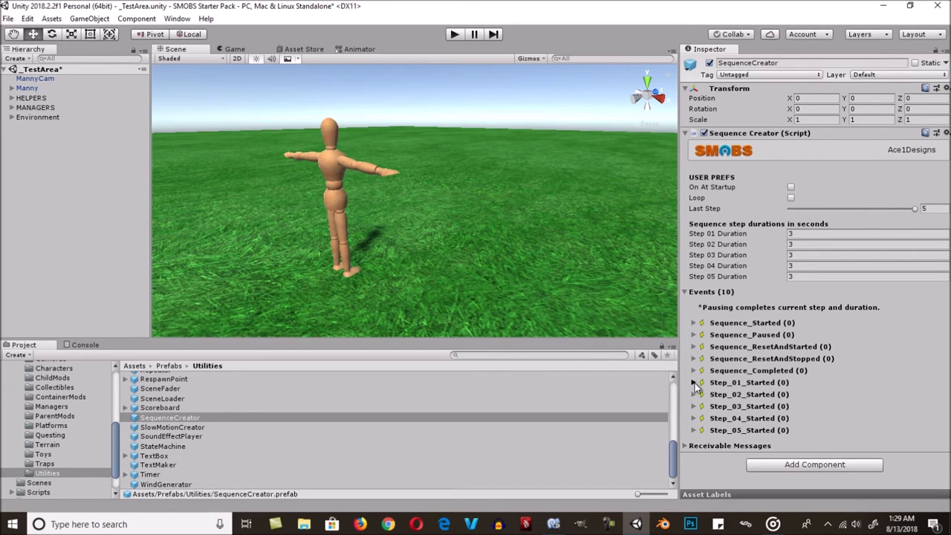
# Step: Inspect the Step_01_Started through Step_05_Started events of the SequenceCreator, collapsing each one again
pyautogui.click(694, 382)
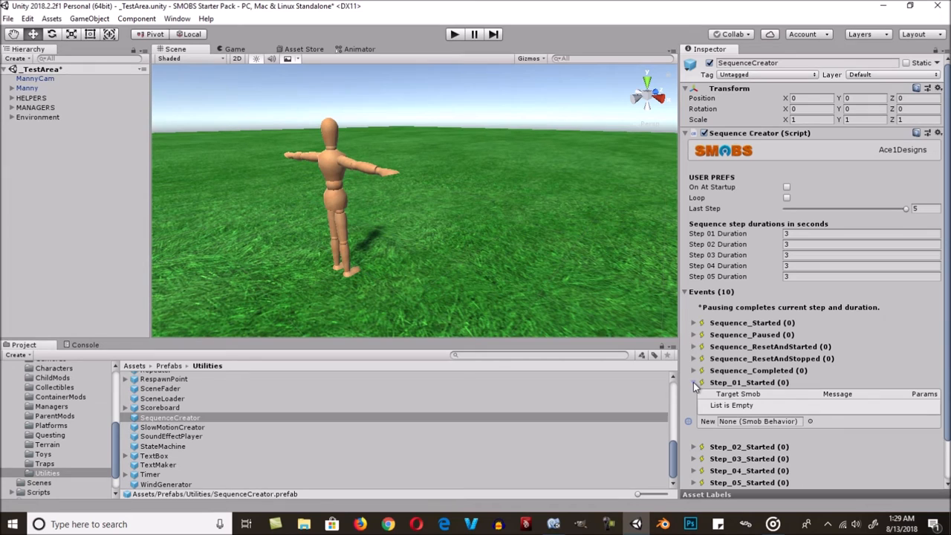
pyautogui.click(693, 382)
pyautogui.click(693, 394)
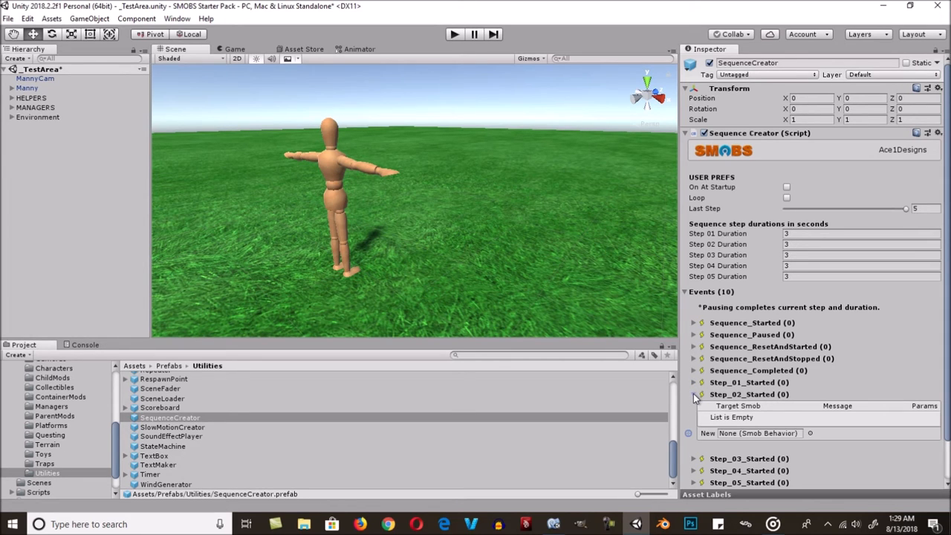
pyautogui.click(693, 394)
pyautogui.click(691, 406)
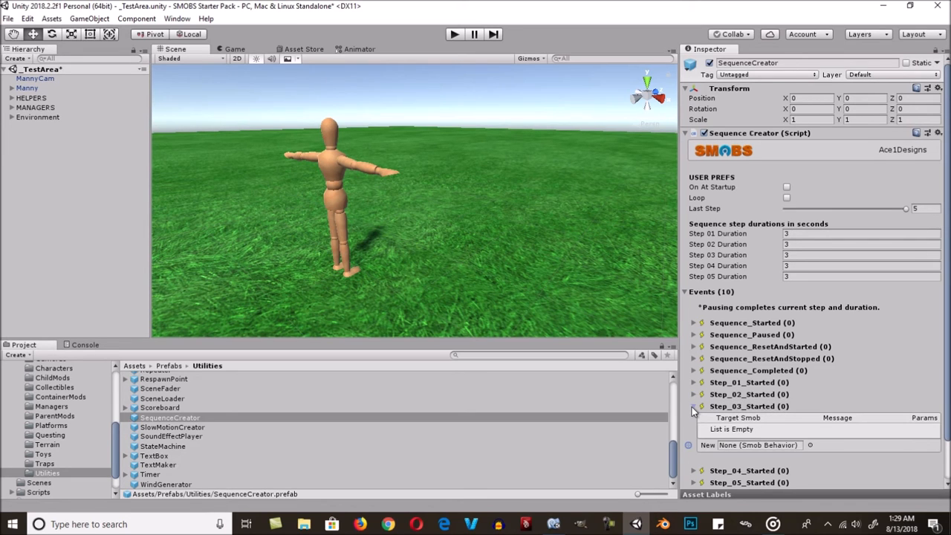
pyautogui.click(692, 406)
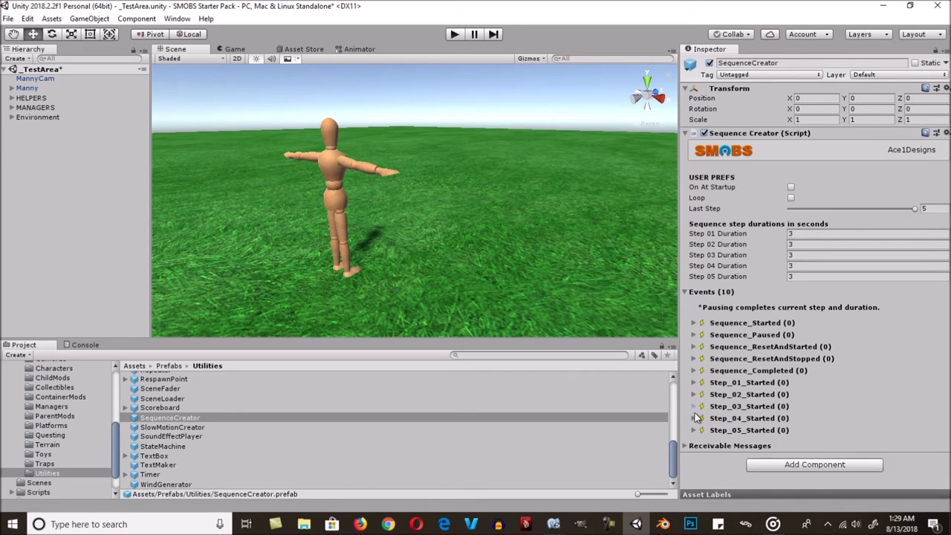
pyautogui.click(693, 418)
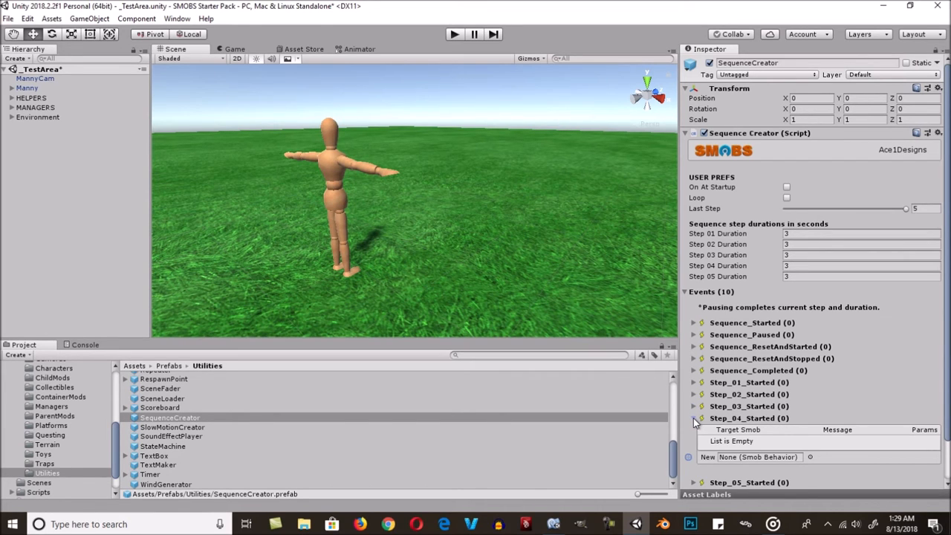
pyautogui.click(693, 418)
pyautogui.click(694, 430)
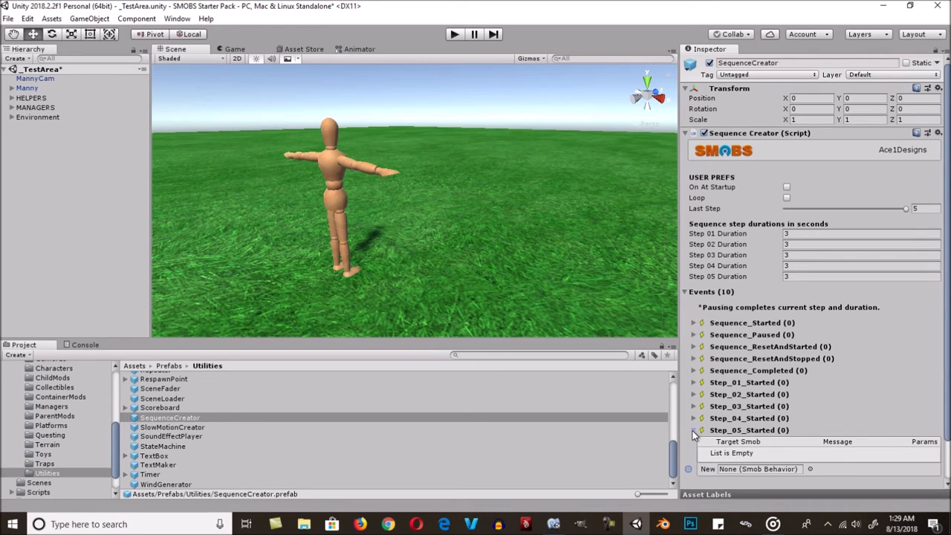
pyautogui.click(693, 430)
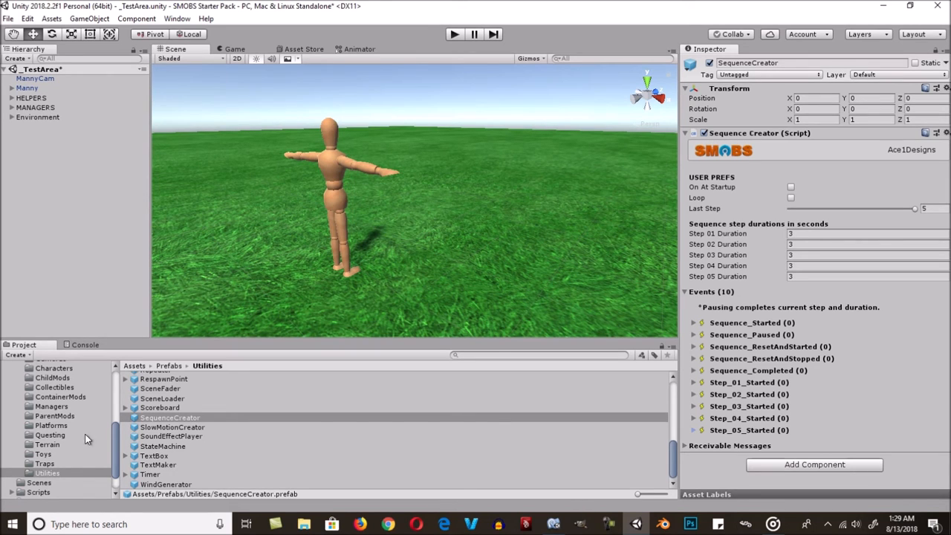
# Step: Add the SpikeTrap prefab from the Traps folder to the scene in front of Manny at Z 2.58
pyautogui.click(57, 462)
pyautogui.moveTo(164, 385); pyautogui.dragTo(66, 158)
pyautogui.keyDown('alt'); pyautogui.moveTo(491, 195); pyautogui.dragTo(576, 179); pyautogui.keyUp('alt')
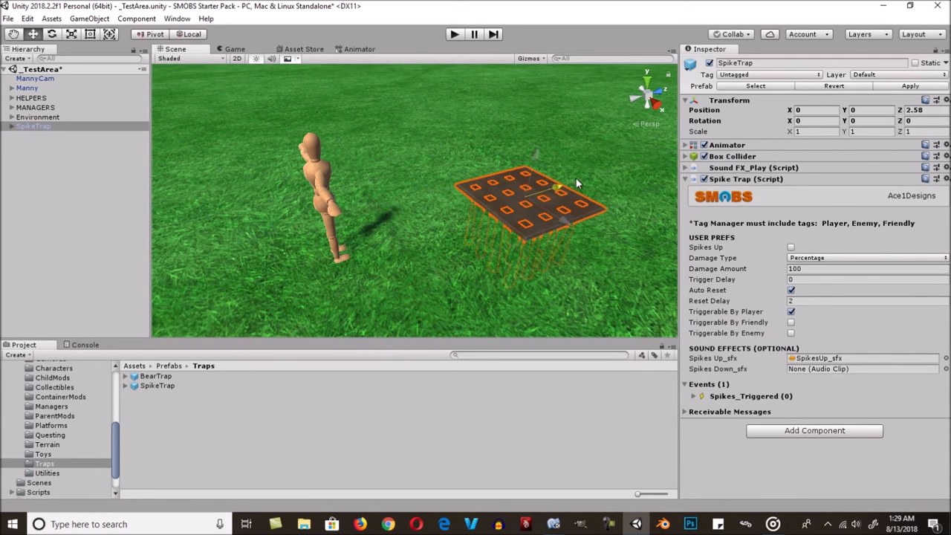
pyautogui.keyDown('alt'); pyautogui.moveTo(477, 212); pyautogui.dragTo(401, 227); pyautogui.keyUp('alt')
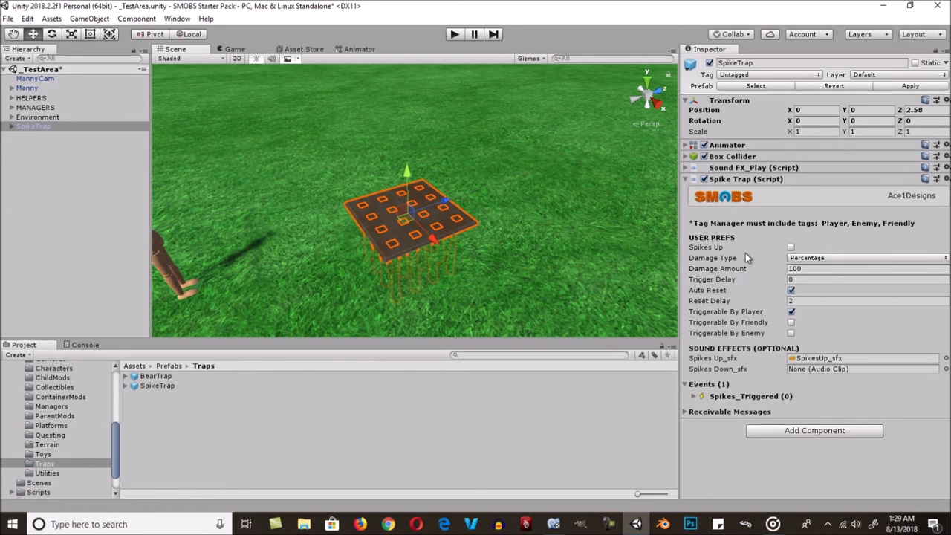
# Step: Set the spike trap's Reset Delay to 1 and disable Triggerable By Player
pyautogui.click(763, 295)
pyautogui.click(794, 301)
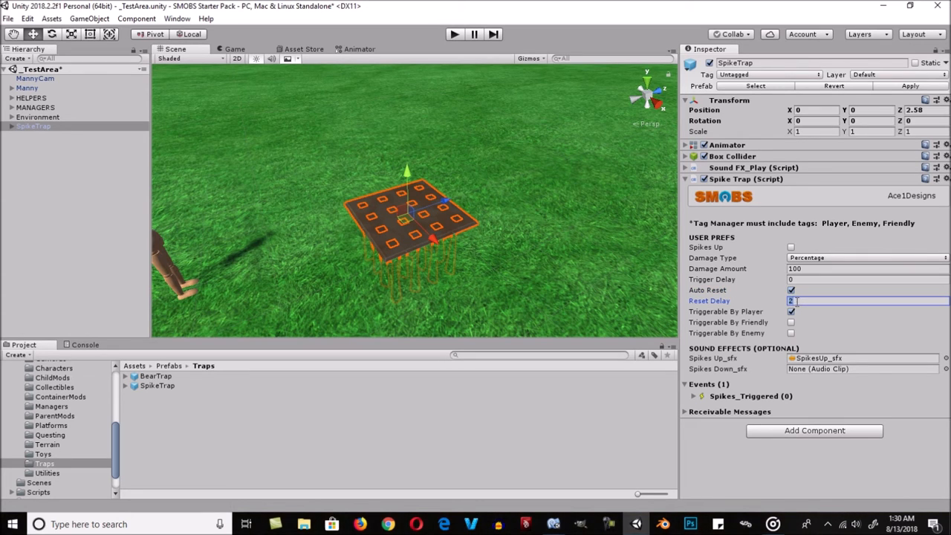
pyautogui.write('1')
pyautogui.click(790, 312)
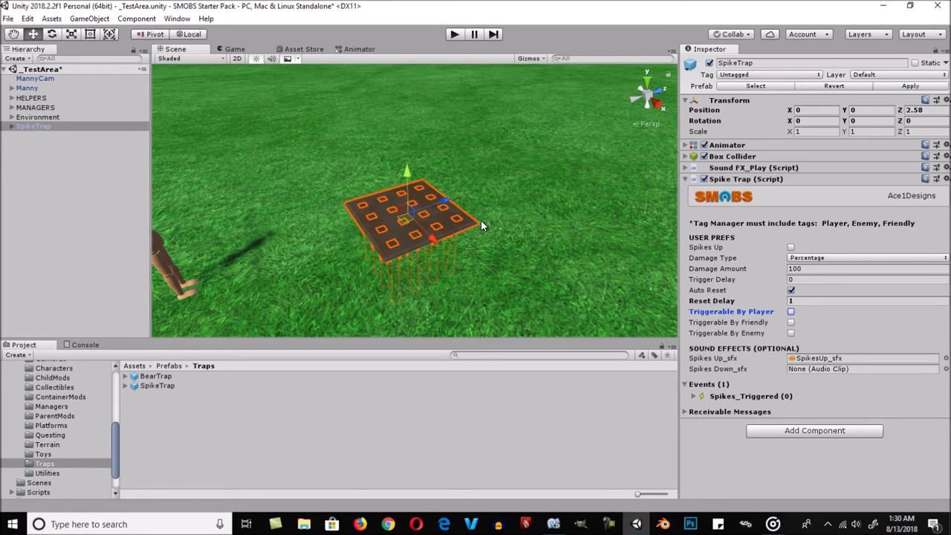
# Step: Duplicate the spike trap three times, placing the copies 2 units apart in a row along Z, ending at 8.58
pyautogui.keyDown('alt'); pyautogui.moveTo(524, 219); pyautogui.dragTo(484, 203); pyautogui.keyUp('alt')
pyautogui.hotkey('ctrl', 'd')
pyautogui.hotkey('ctrl', 'd')
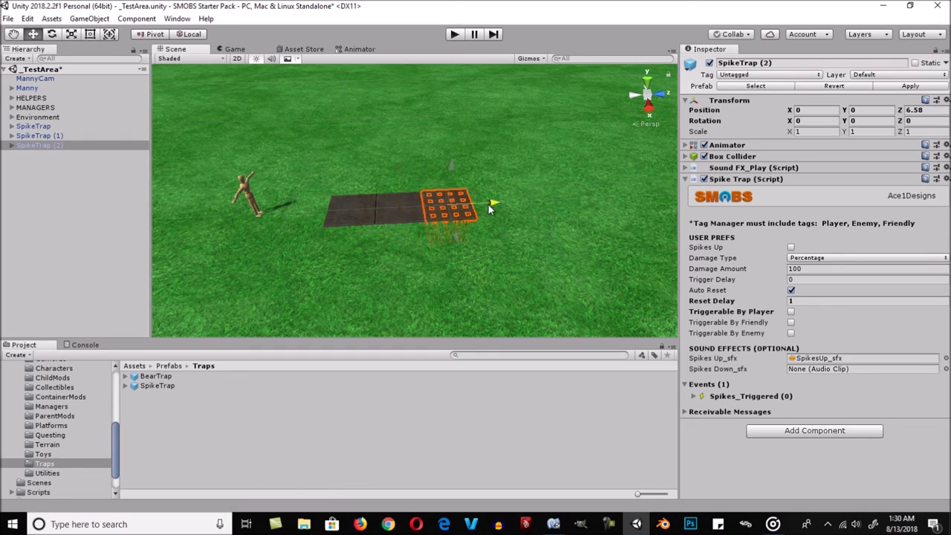
pyautogui.hotkey('ctrl', 'd')
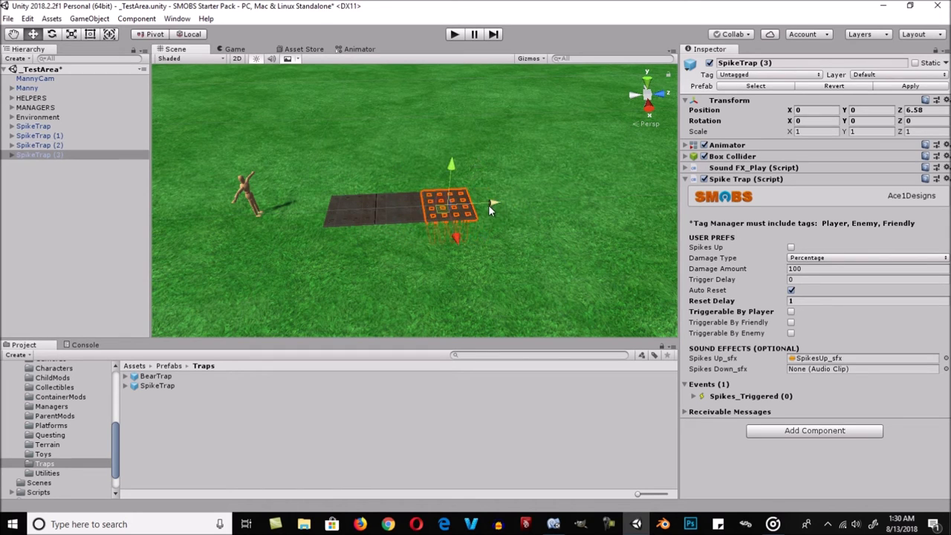
pyautogui.keyDown('ctrl'); pyautogui.moveTo(492, 201); pyautogui.dragTo(532, 205); pyautogui.keyUp('ctrl')
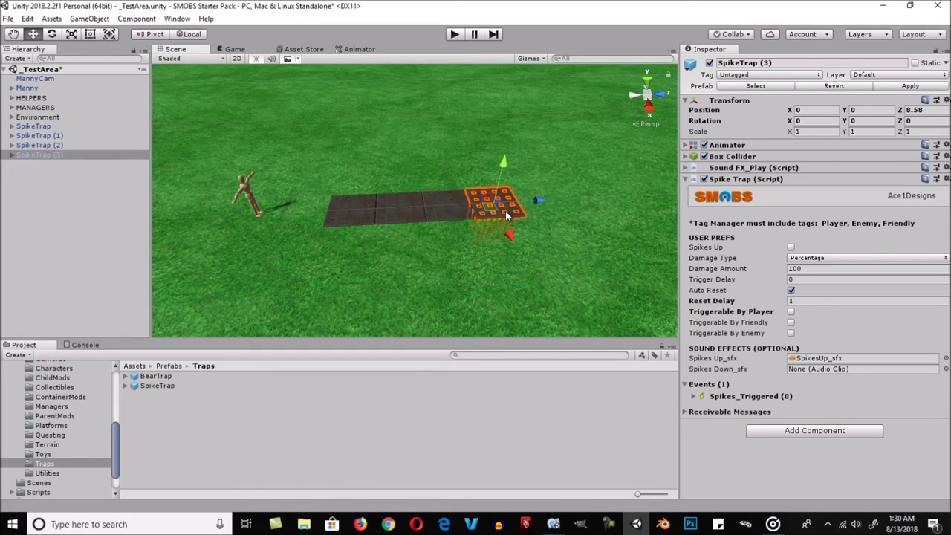
# Step: Examine the row of four spike traps and its placement relative to Manny from several angles
pyautogui.keyDown('alt'); pyautogui.moveTo(299, 219); pyautogui.dragTo(259, 258); pyautogui.keyUp('alt')
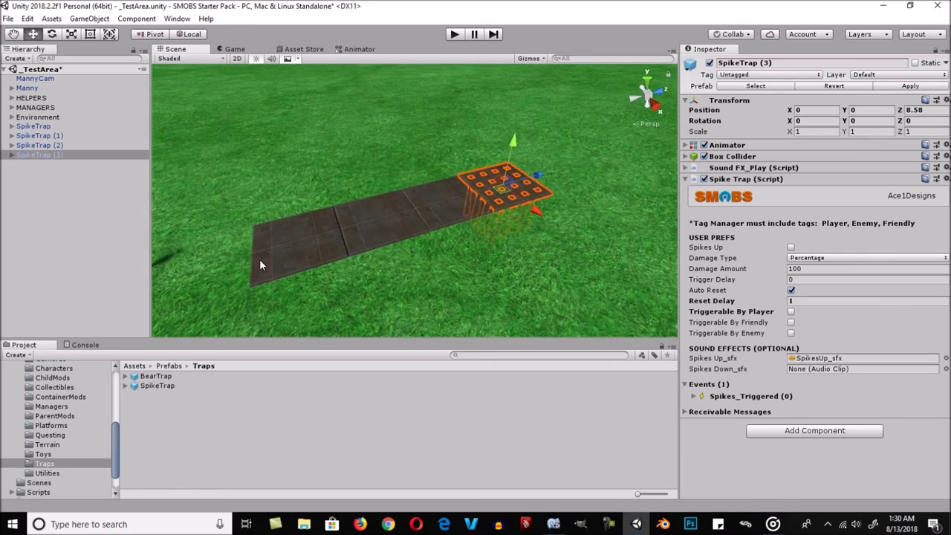
pyautogui.keyDown('alt'); pyautogui.moveTo(259, 259); pyautogui.dragTo(498, 215, button='right'); pyautogui.keyUp('alt')
pyautogui.keyDown('alt'); pyautogui.moveTo(446, 260); pyautogui.dragTo(459, 233); pyautogui.keyUp('alt')
pyautogui.moveTo(465, 237); pyautogui.dragTo(491, 197, button='middle')
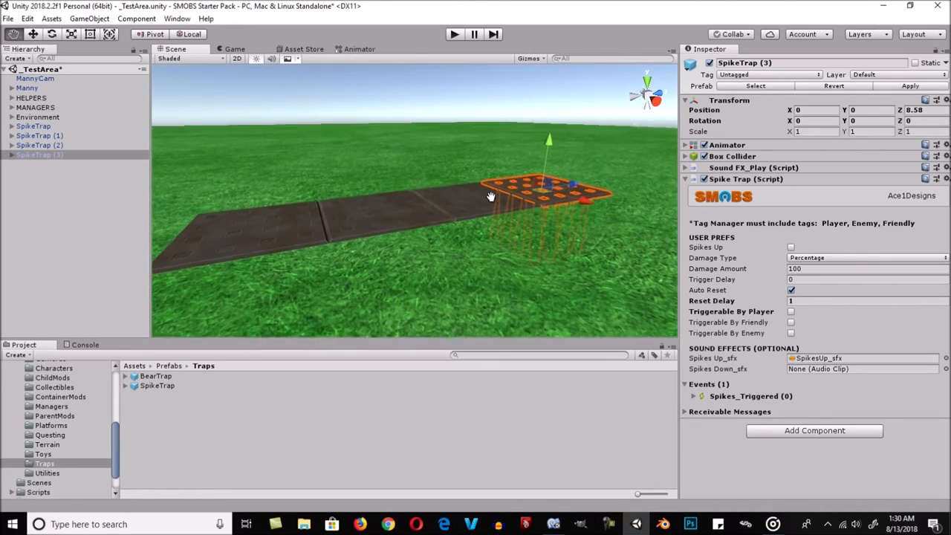
pyautogui.keyDown('alt'); pyautogui.moveTo(464, 237); pyautogui.dragTo(455, 210); pyautogui.keyUp('alt')
pyautogui.moveTo(455, 210); pyautogui.dragTo(389, 206, button='middle')
pyautogui.keyDown('alt'); pyautogui.moveTo(389, 206); pyautogui.dragTo(471, 206); pyautogui.keyUp('alt')
pyautogui.keyDown('alt'); pyautogui.moveTo(471, 206); pyautogui.dragTo(348, 221, button='right'); pyautogui.keyUp('alt')
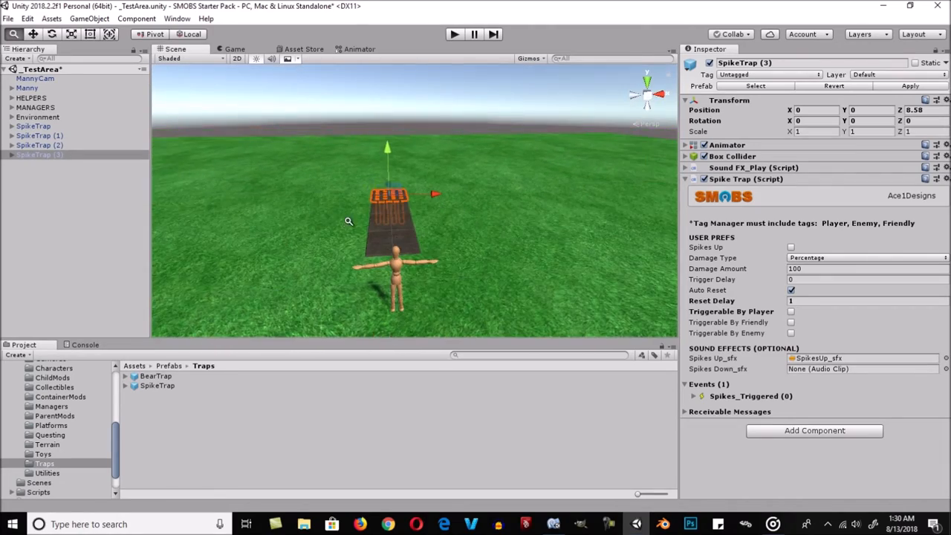
pyautogui.keyDown('alt'); pyautogui.moveTo(348, 221); pyautogui.dragTo(349, 228); pyautogui.keyUp('alt')
pyautogui.keyDown('alt'); pyautogui.moveTo(450, 223); pyautogui.dragTo(260, 249); pyautogui.keyUp('alt')
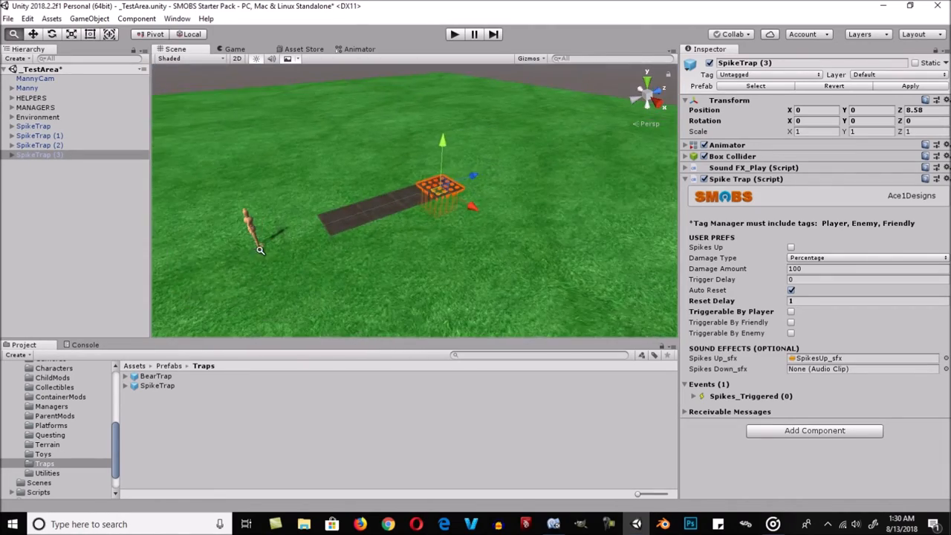
pyautogui.keyDown('alt'); pyautogui.moveTo(260, 250); pyautogui.dragTo(433, 216, button='right'); pyautogui.keyUp('alt')
pyautogui.keyDown('alt'); pyautogui.moveTo(433, 216); pyautogui.dragTo(367, 237); pyautogui.keyUp('alt')
pyautogui.keyDown('alt'); pyautogui.moveTo(367, 238); pyautogui.dragTo(469, 213, button='right'); pyautogui.keyUp('alt')
pyautogui.moveTo(468, 213); pyautogui.dragTo(469, 230, button='middle')
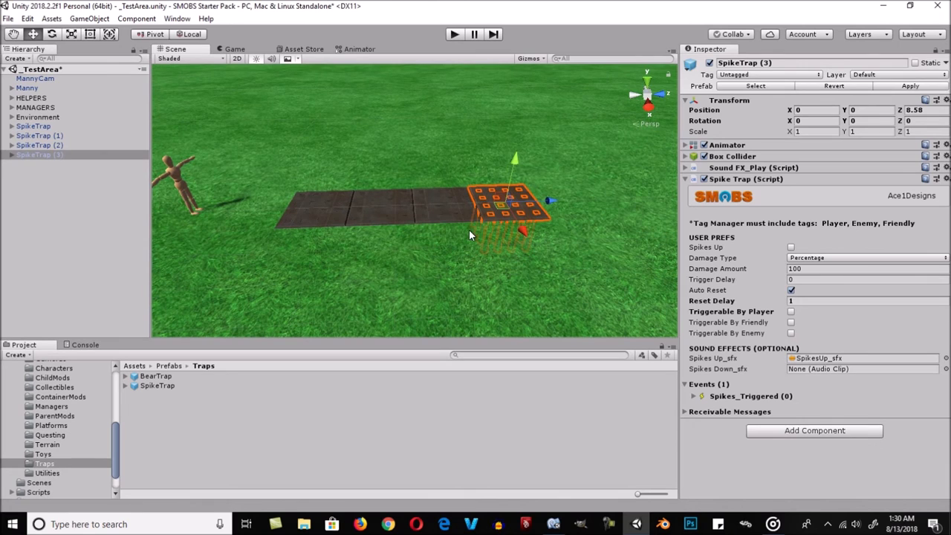
# Step: Add the SequenceCreator prefab from the Utilities folder to the scene and enable its On At Startup option
pyautogui.click(54, 474)
pyautogui.scroll(-5, 172, 437)
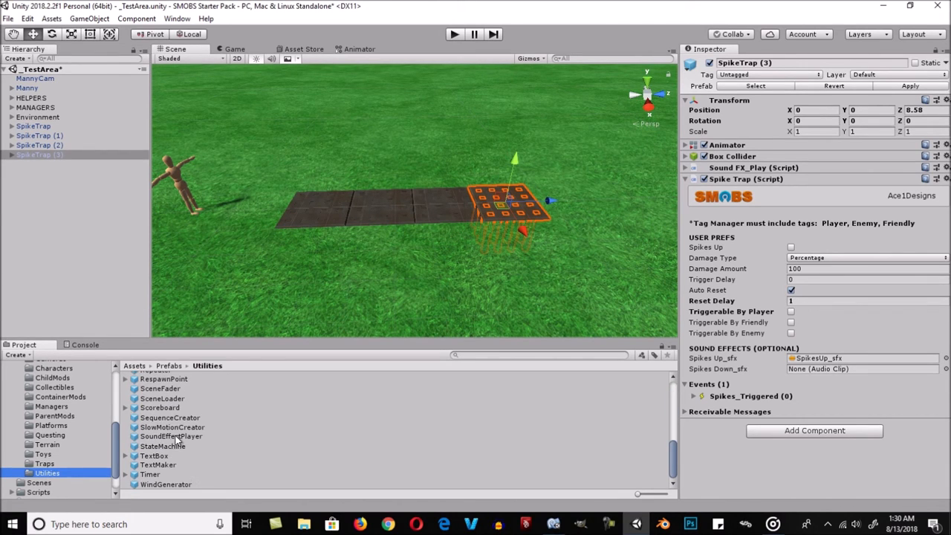
pyautogui.click(160, 420)
pyautogui.moveTo(160, 421); pyautogui.dragTo(58, 218)
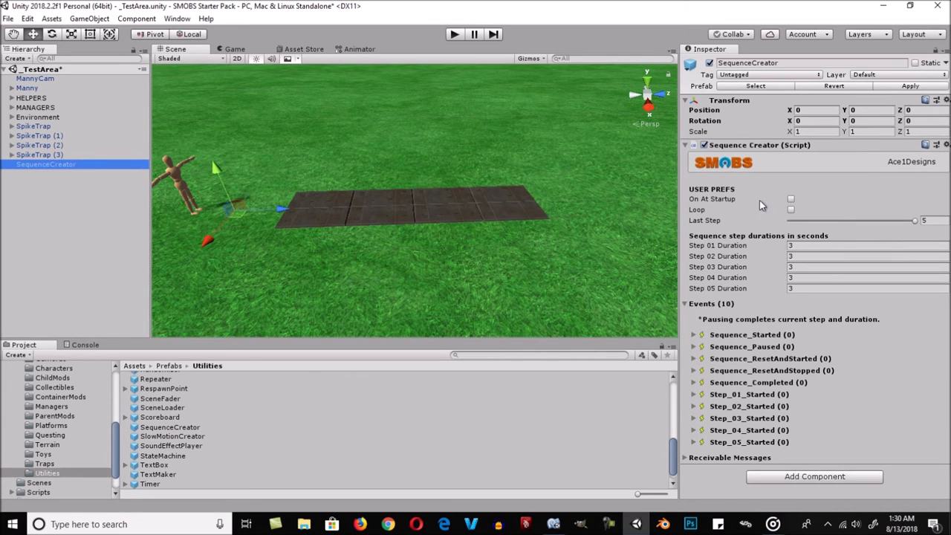
pyautogui.click(790, 199)
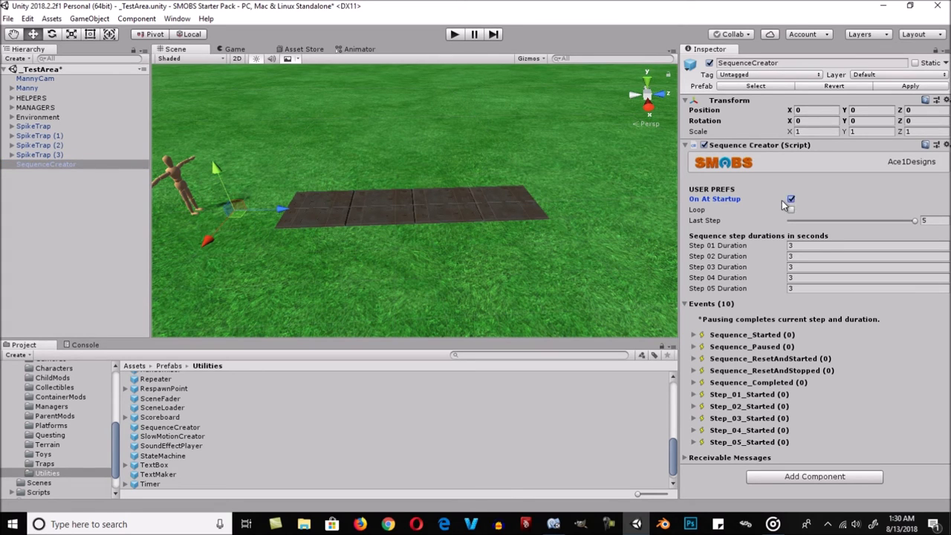
# Step: Enable Loop on the SequenceCreator and set its Last Step to 4
pyautogui.click(791, 209)
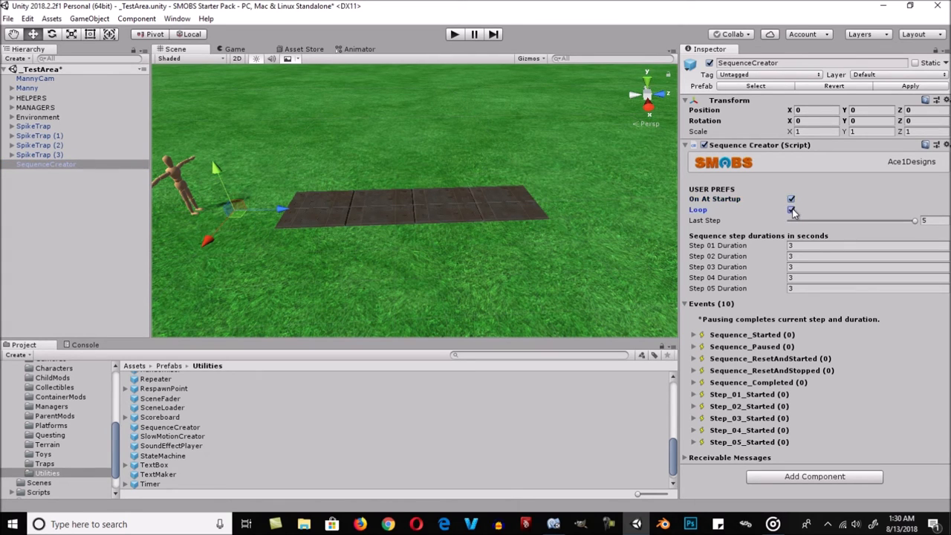
pyautogui.click(886, 220)
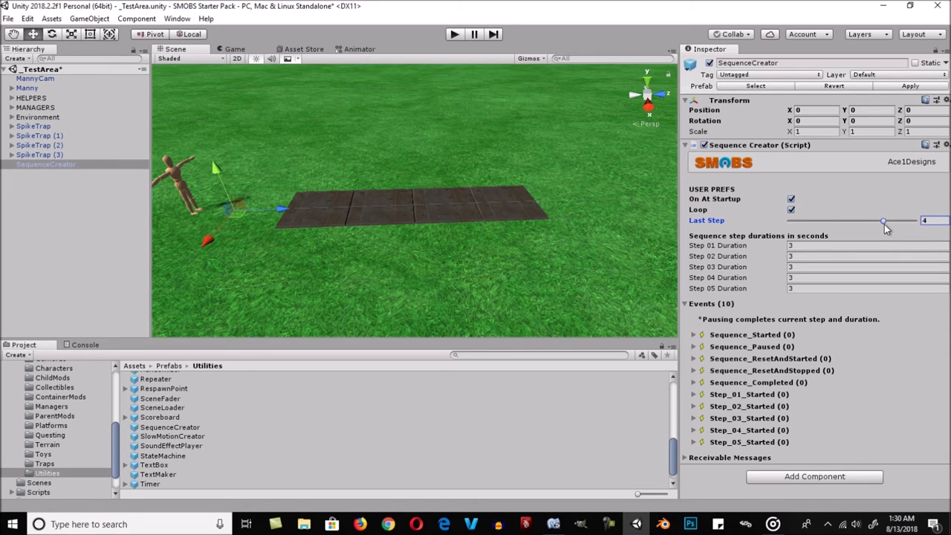
# Step: Set the durations of Step 01 through Step 04 to 2 seconds each
pyautogui.click(806, 246)
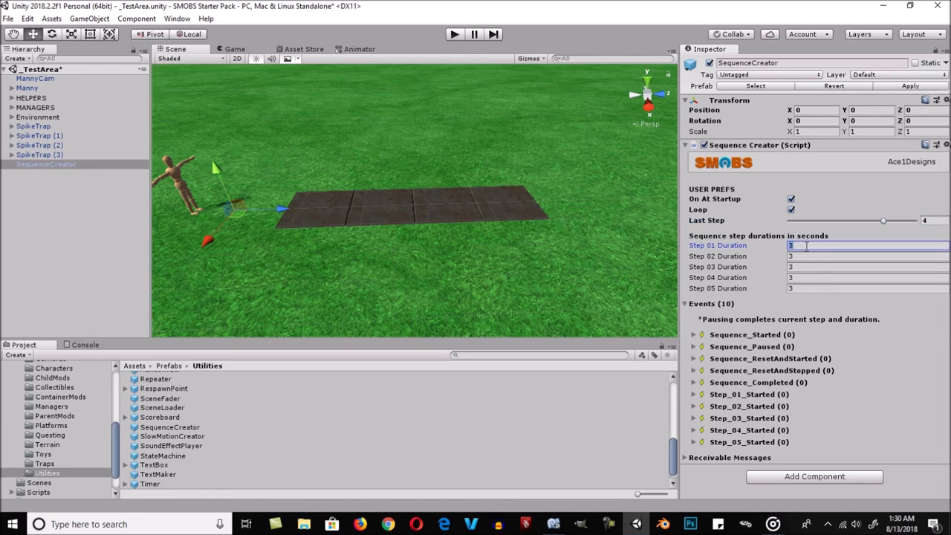
pyautogui.write('2')
pyautogui.press('Tab')
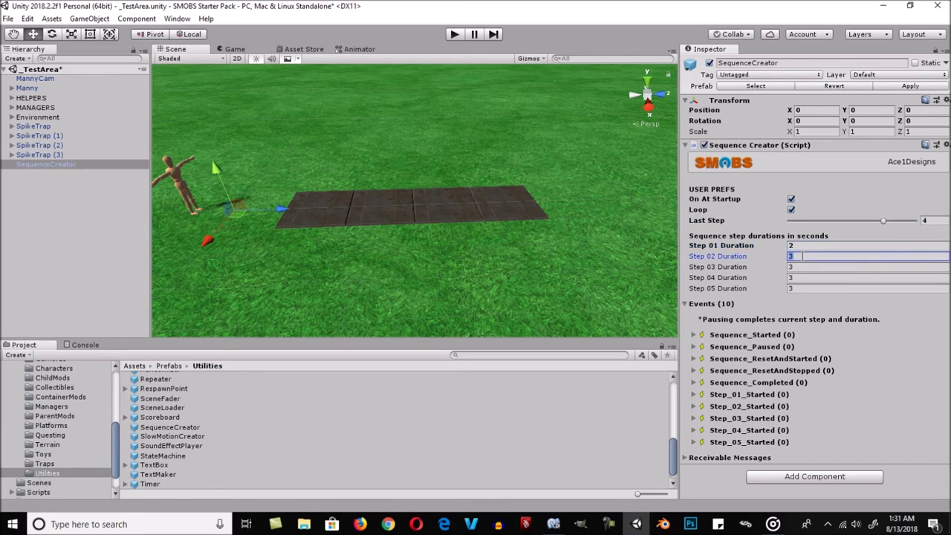
pyautogui.write('2')
pyautogui.press('Tab')
pyautogui.write('2')
pyautogui.press('Tab')
pyautogui.write('2')
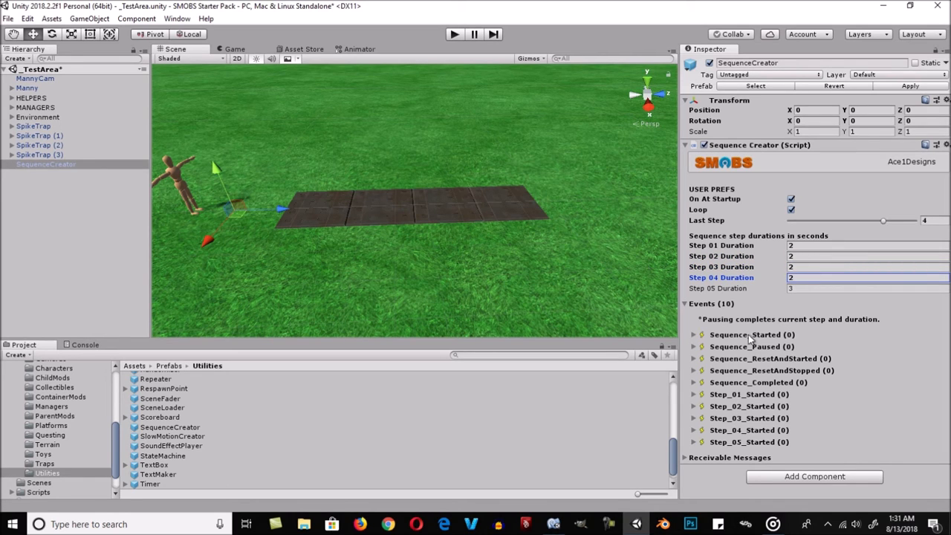
# Step: Expand the event lists Step_01_Started through Step_04_Started on the SequenceCreator
pyautogui.click(693, 395)
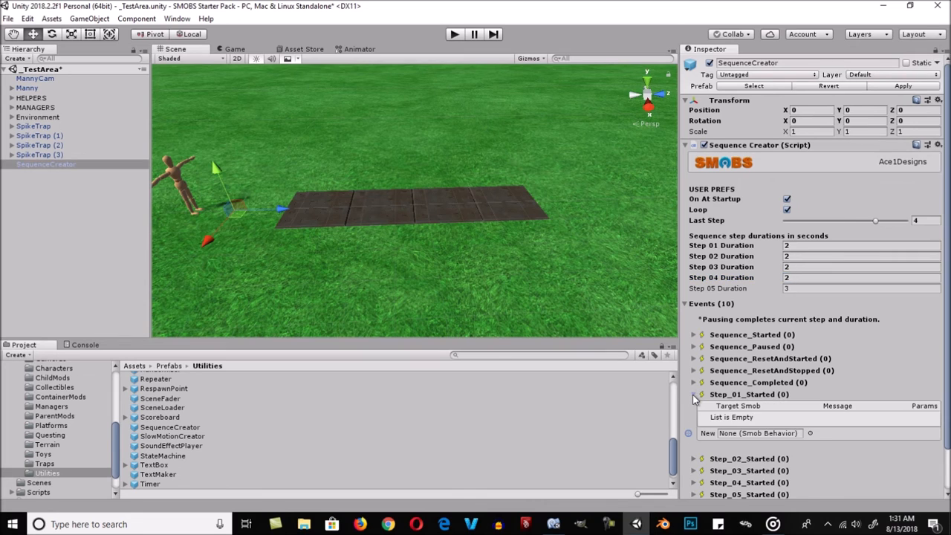
pyautogui.click(693, 459)
pyautogui.scroll(-3, 695, 438)
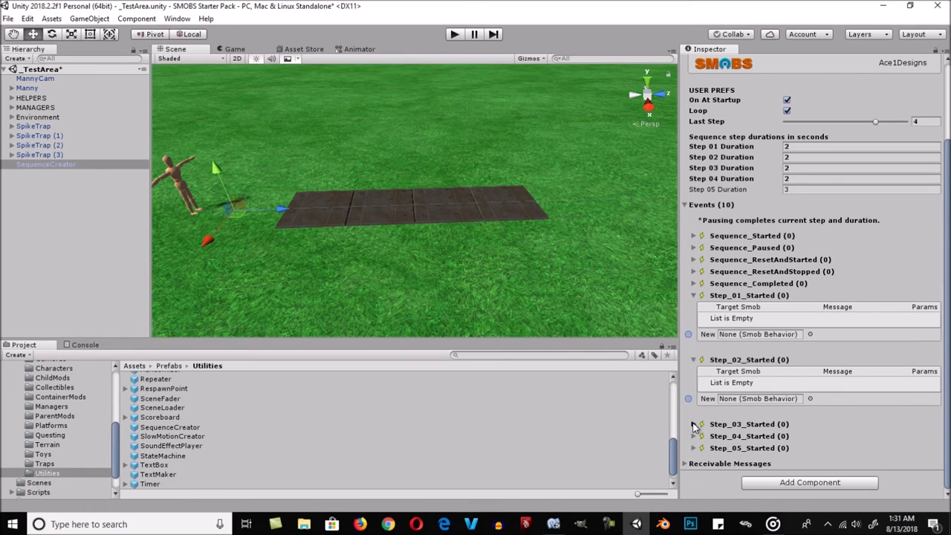
pyautogui.click(693, 424)
pyautogui.scroll(-2, 692, 423)
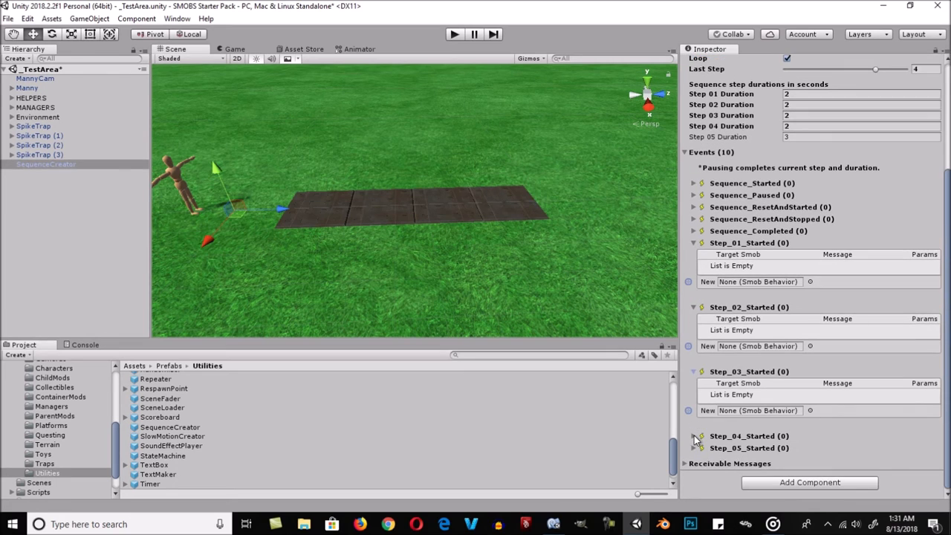
pyautogui.click(694, 437)
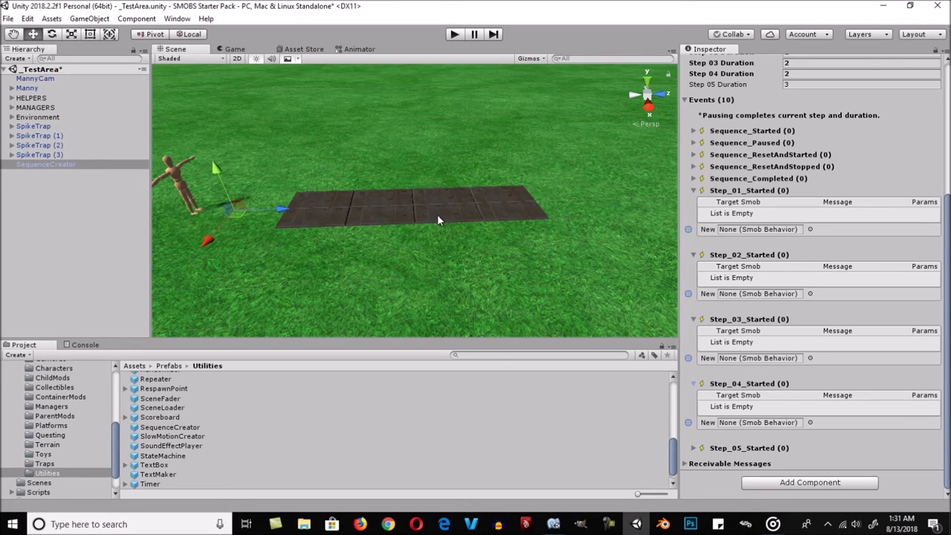
# Step: Add SpikeTrap and SpikeTrap (2) as targets of Step_01_Started, both with the RaiseSpikes message
pyautogui.moveTo(57, 127); pyautogui.dragTo(765, 230)
pyautogui.click(834, 228)
pyautogui.click(868, 254)
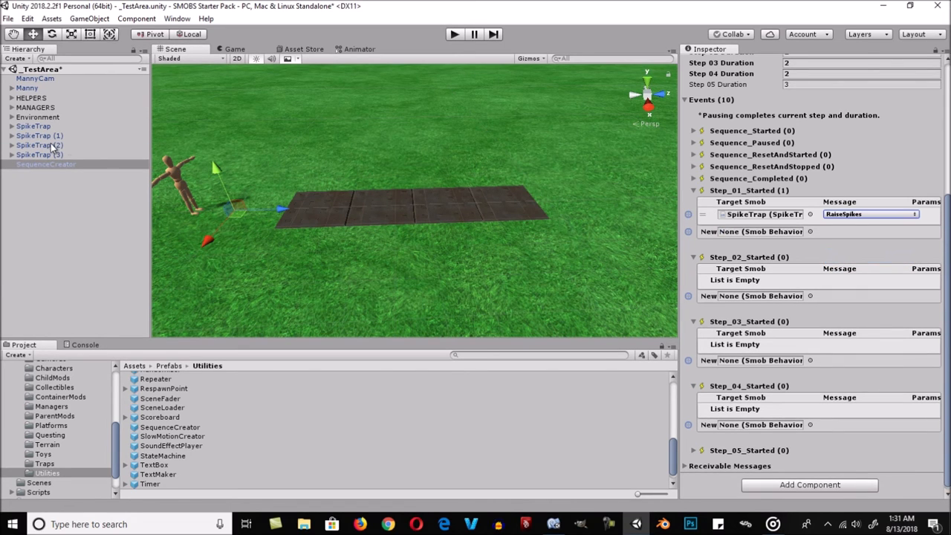
pyautogui.moveTo(62, 148); pyautogui.dragTo(788, 235)
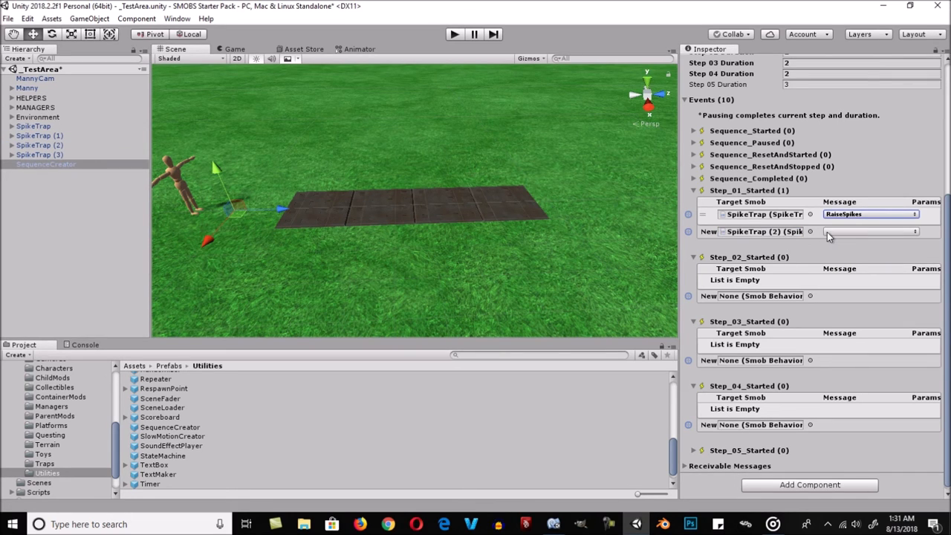
pyautogui.click(833, 232)
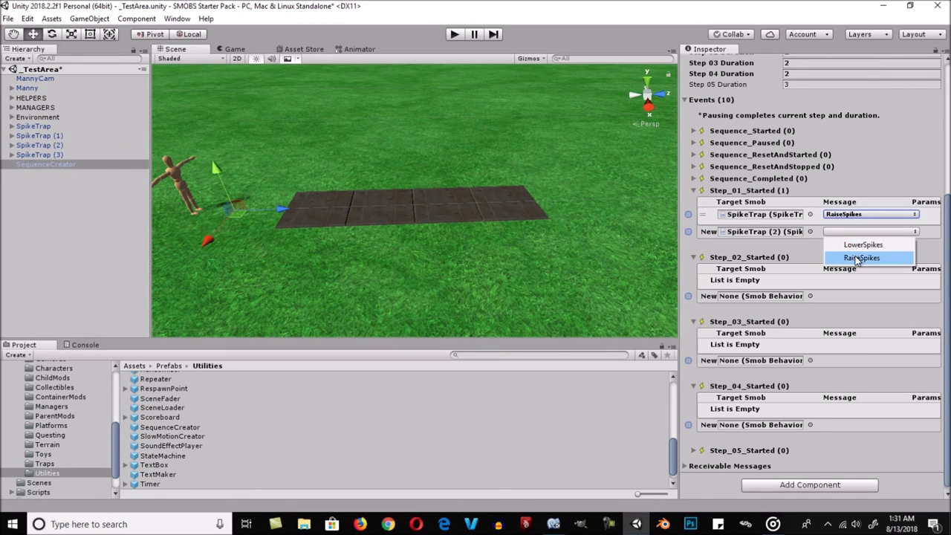
pyautogui.click(856, 258)
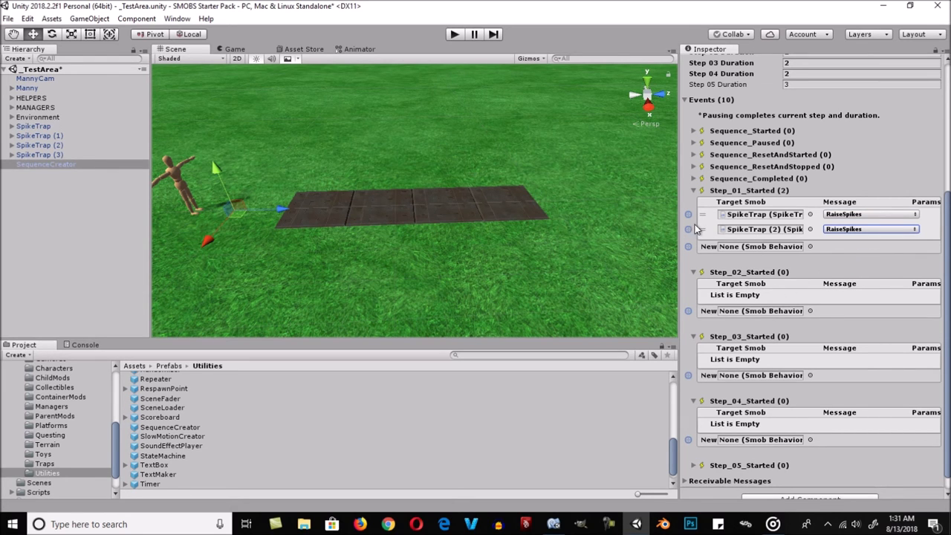
pyautogui.moveTo(680, 229); pyautogui.dragTo(618, 232)
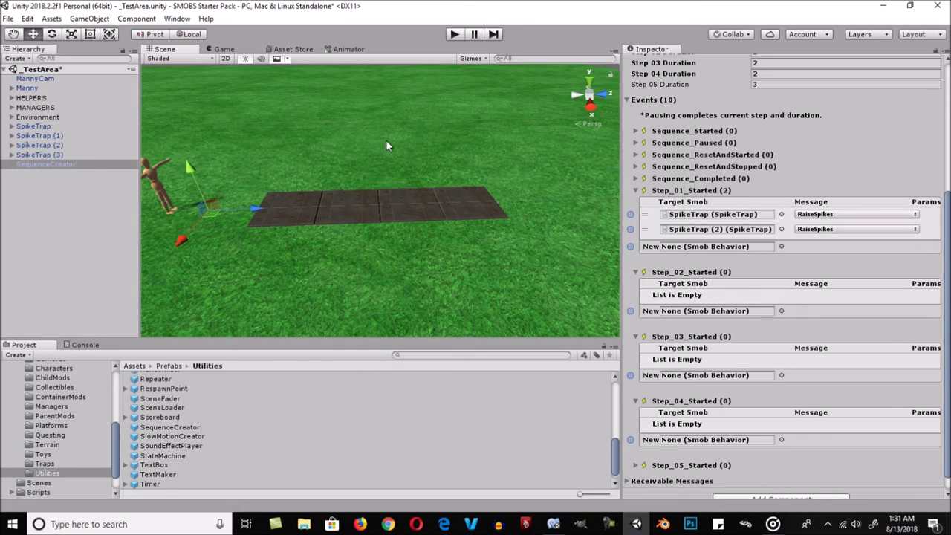
# Step: Add SpikeTrap (1) and SpikeTrap (3) as targets of Step_02_Started, both with the RaiseSpikes message
pyautogui.moveTo(51, 138); pyautogui.dragTo(725, 315)
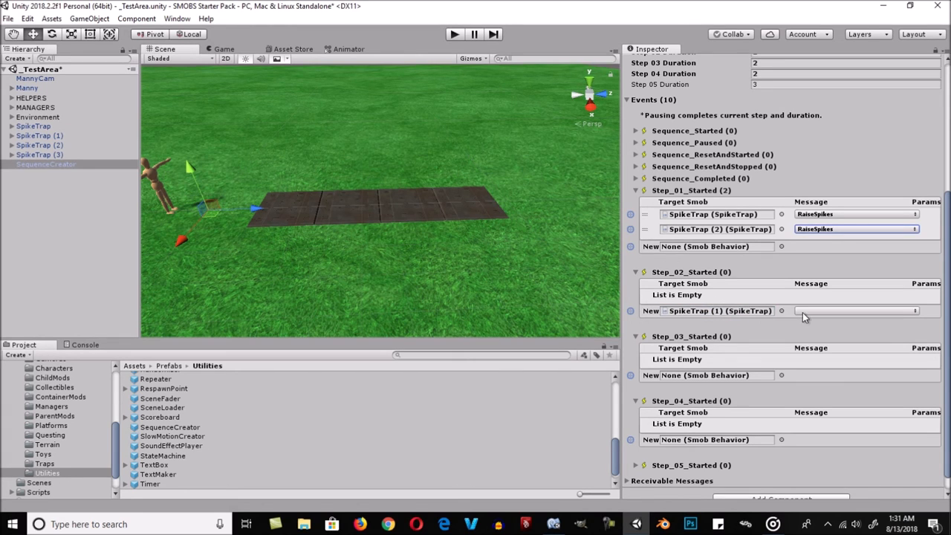
pyautogui.click(805, 311)
pyautogui.click(829, 338)
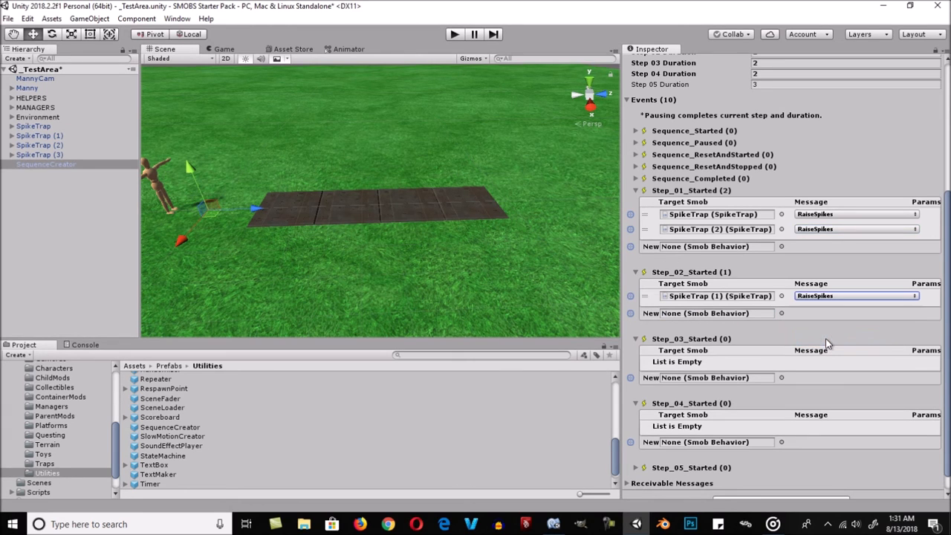
pyautogui.moveTo(54, 154); pyautogui.dragTo(735, 315)
pyautogui.click(801, 312)
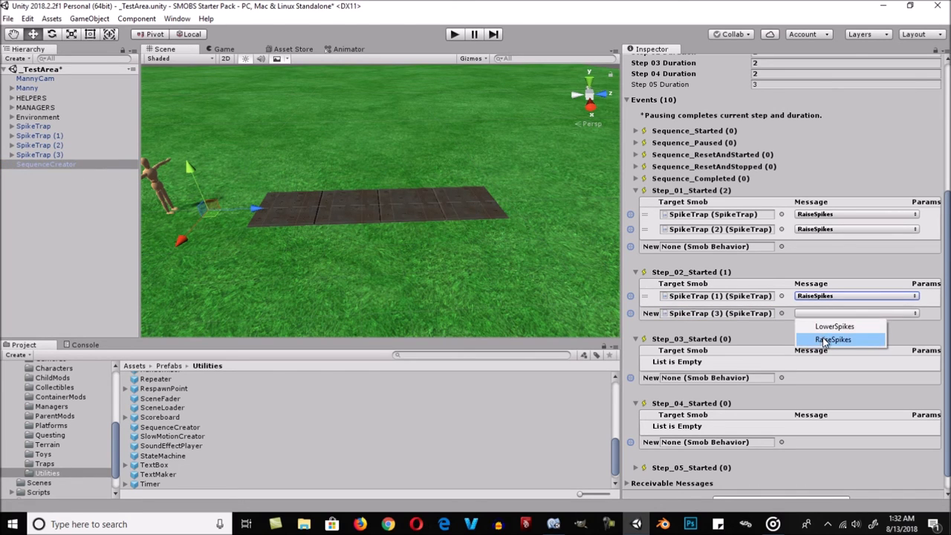
pyautogui.click(822, 338)
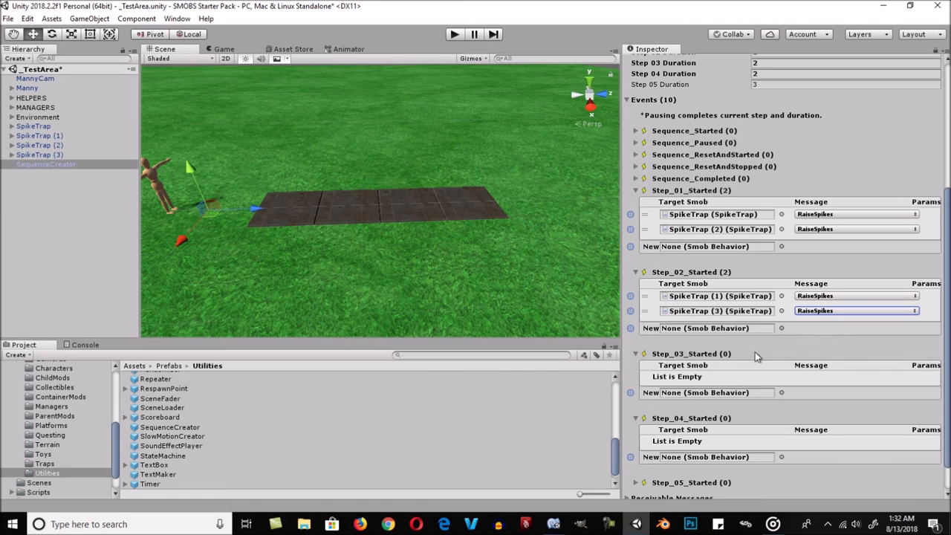
# Step: Add SpikeTrap and SpikeTrap (3) as targets of Step_03_Started, both with the RaiseSpikes message
pyautogui.scroll(-2, 709, 367)
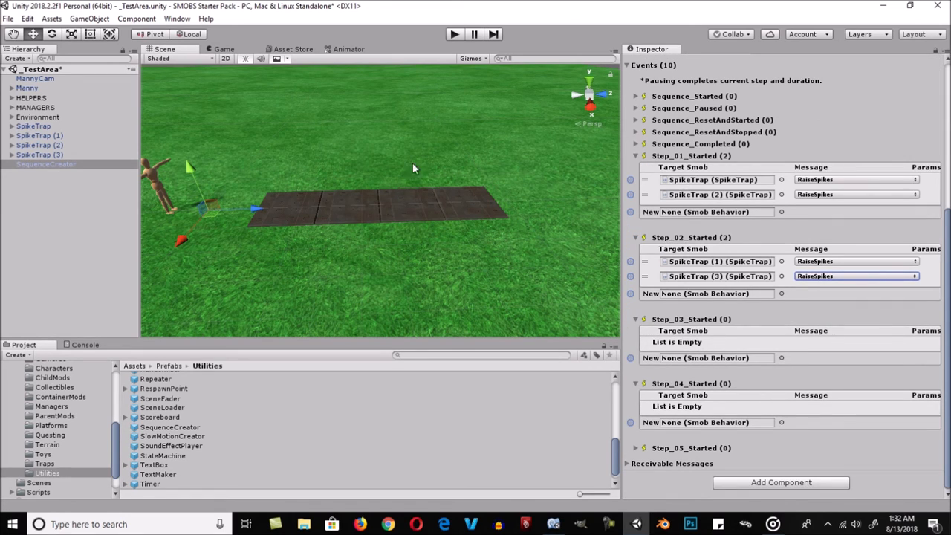
pyautogui.moveTo(44, 126); pyautogui.dragTo(743, 361)
pyautogui.click(834, 359)
pyautogui.click(833, 384)
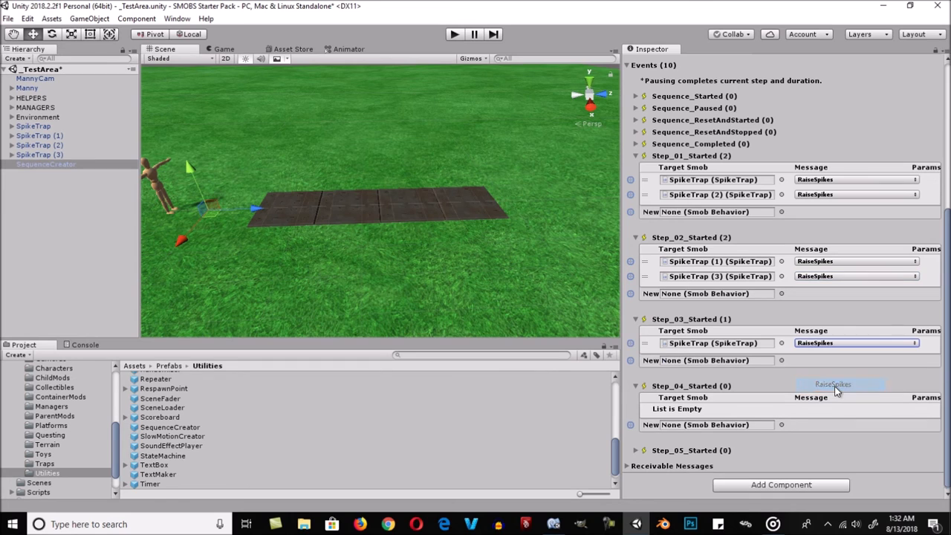
pyautogui.moveTo(52, 156); pyautogui.dragTo(758, 362)
pyautogui.click(802, 362)
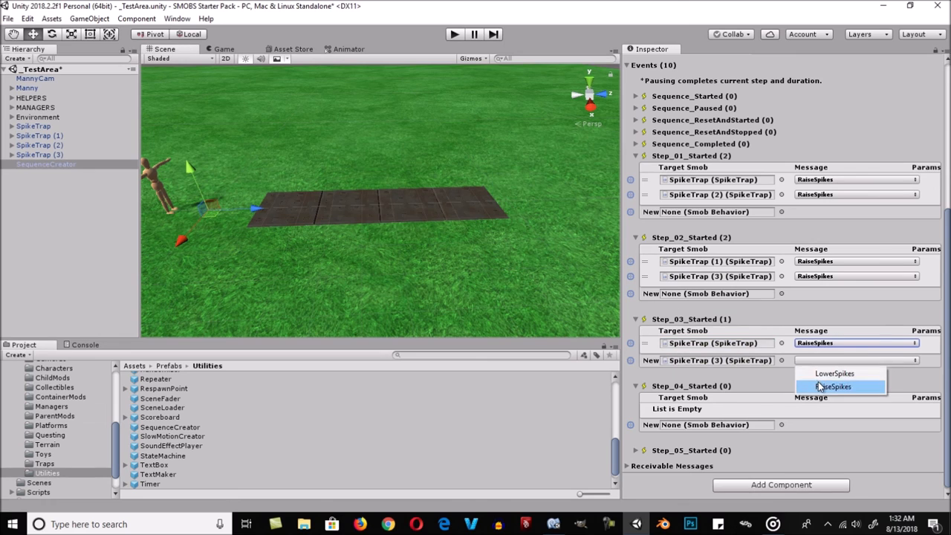
pyautogui.click(820, 386)
# Step: Add SpikeTrap (1) and SpikeTrap (2) as targets of Step_04_Started, both with the RaiseSpikes message
pyautogui.scroll(-1, 737, 384)
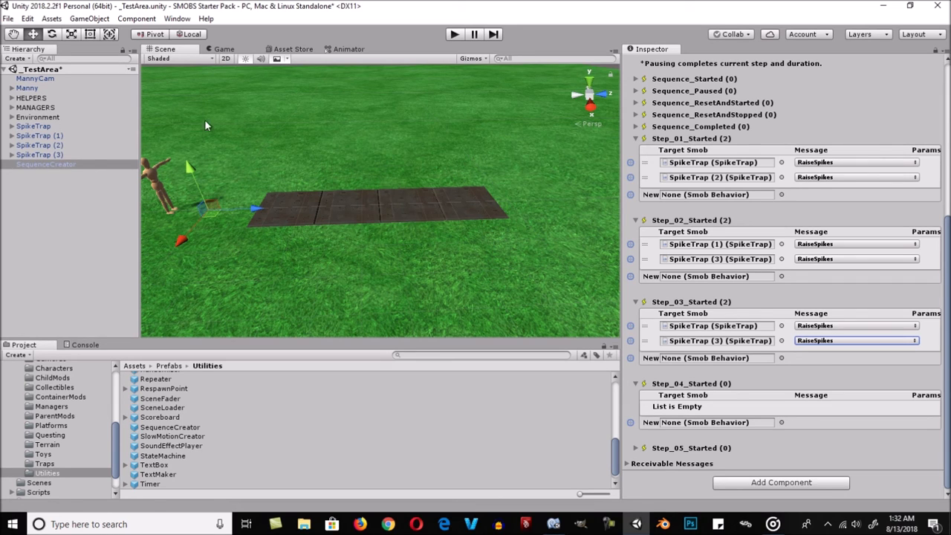
pyautogui.moveTo(45, 138); pyautogui.dragTo(728, 424)
pyautogui.click(809, 421)
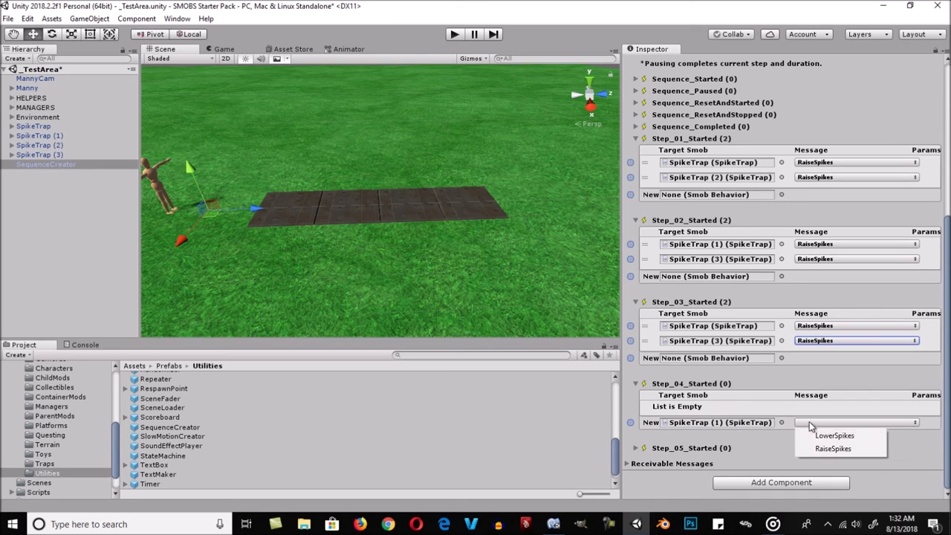
pyautogui.click(826, 448)
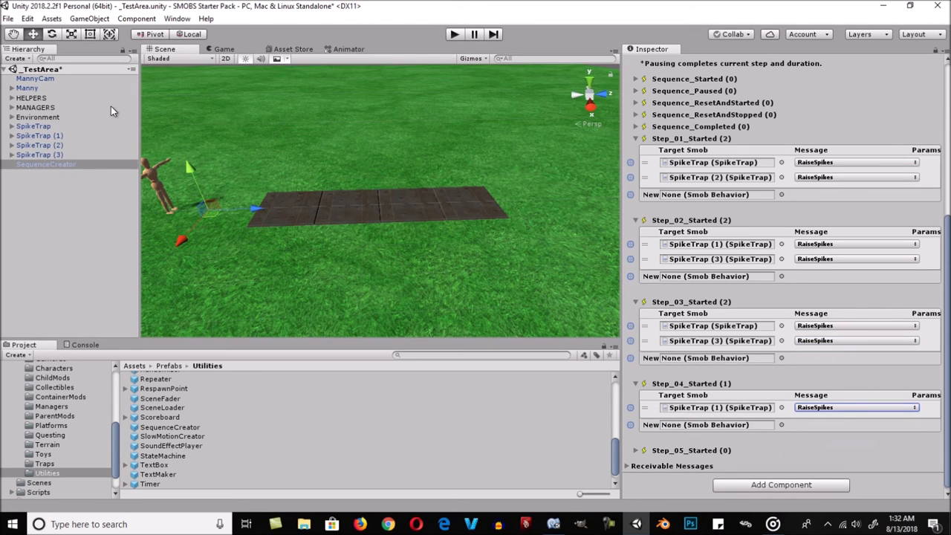
pyautogui.click(49, 146)
pyautogui.moveTo(50, 146); pyautogui.dragTo(715, 425)
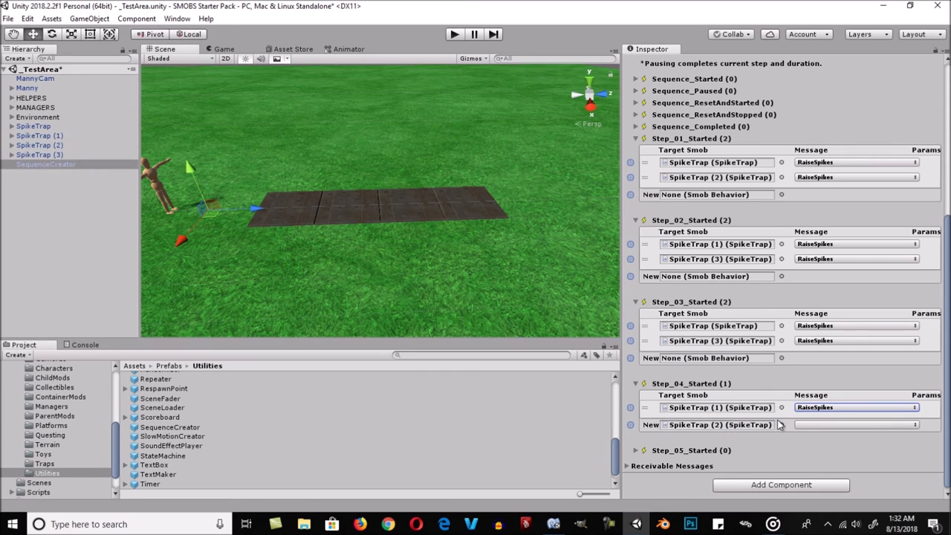
pyautogui.click(801, 422)
pyautogui.click(823, 451)
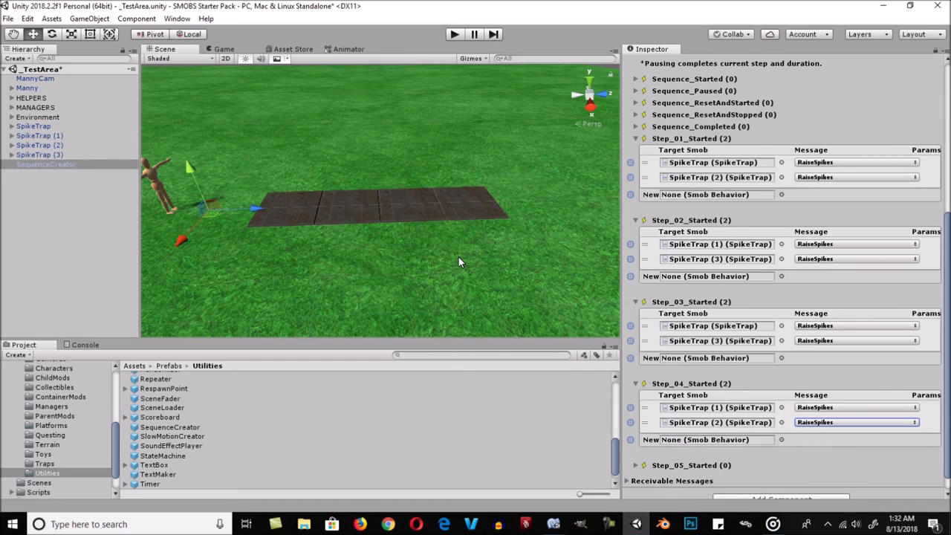
# Step: Run the scene and walk Manny beside and onto the row of spike traps to test the sequence
pyautogui.click(454, 34)
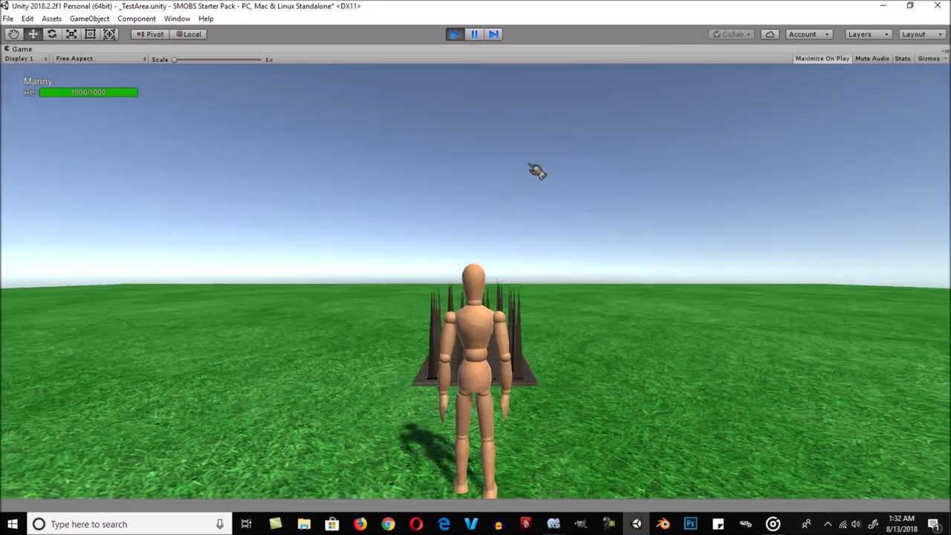
pyautogui.press('d')
pyautogui.moveTo(537, 170); pyautogui.dragTo(319, 242, button='right')
pyautogui.moveTo(431, 242); pyautogui.dragTo(484, 218, button='right')
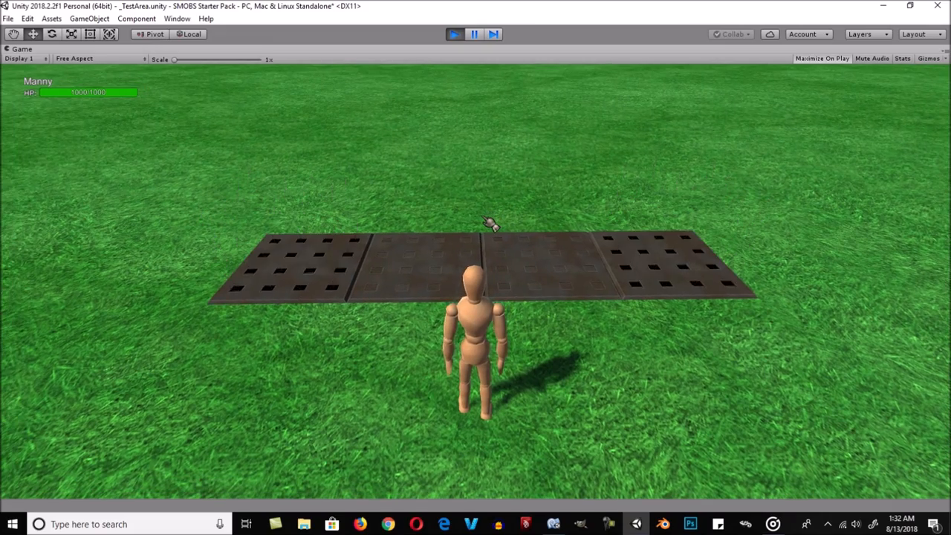
pyautogui.press('a')
pyautogui.press('w')
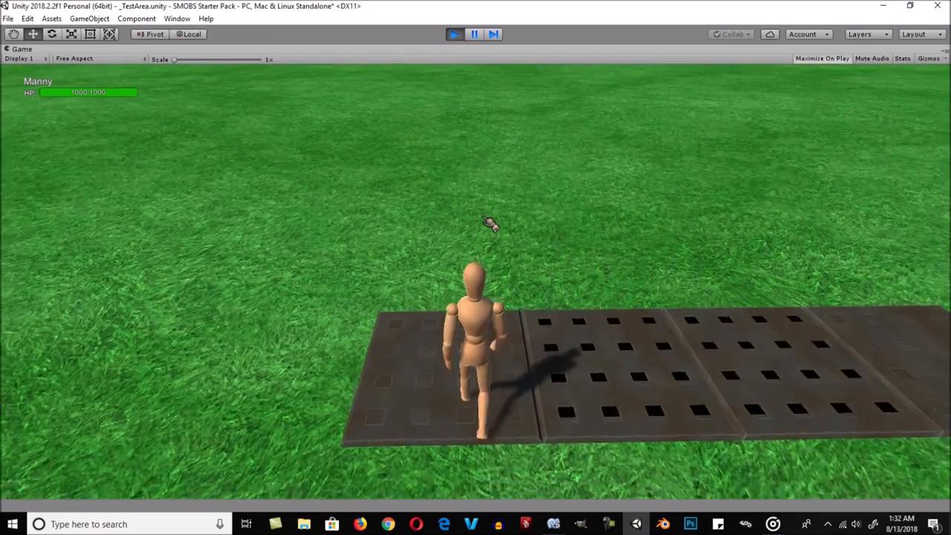
pyautogui.press('s')
pyautogui.press('d')
pyautogui.press('w')
pyautogui.press('s')
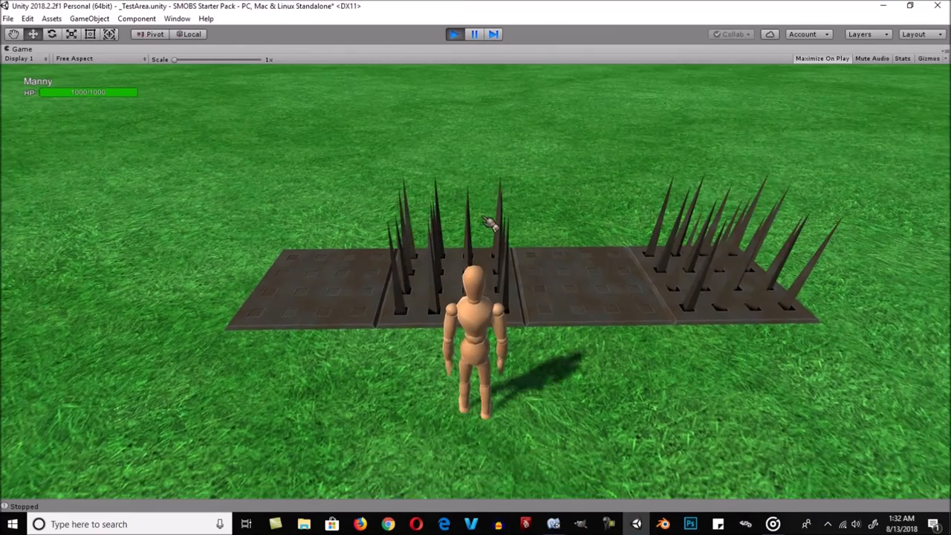
# Step: Move Manny back and around the trap row to watch the looping spike sequence from other angles
pyautogui.moveTo(485, 219); pyautogui.dragTo(497, 174, button='right')
pyautogui.press('s')
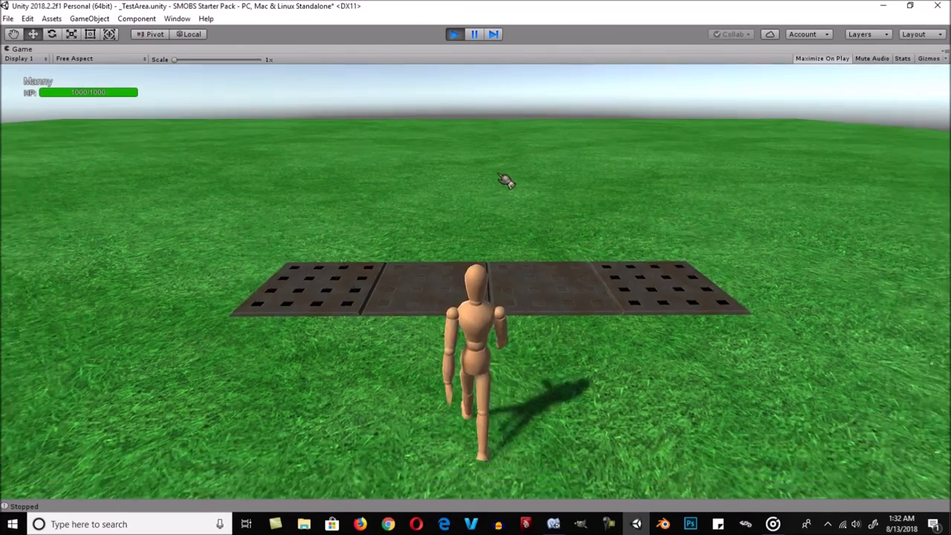
pyautogui.press('a')
pyautogui.press('w')
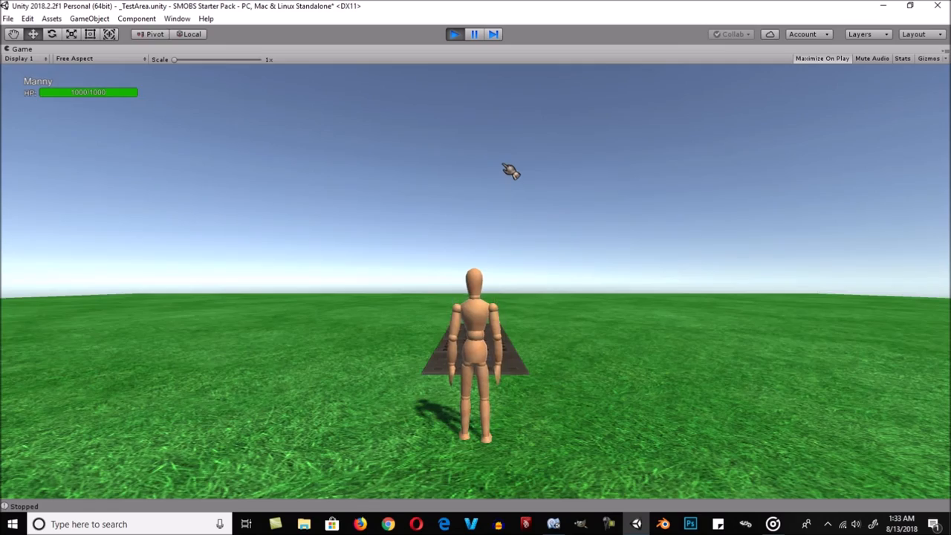
pyautogui.press('d')
pyautogui.press('w')
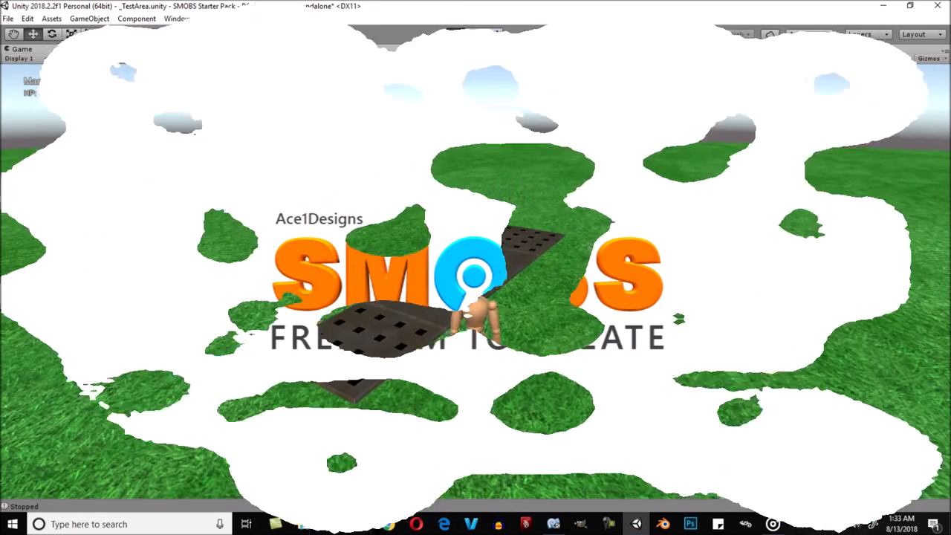